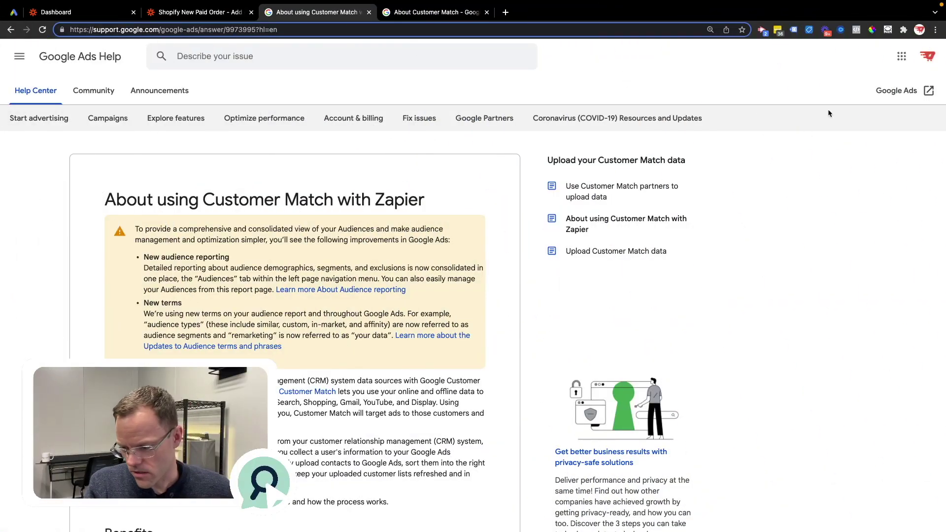
Read the Customer Match eligibility requirements in the "Before you begin" section of the Zapier help article.
scroll(441, 277, down, 3)
scroll(440, 275, down, 6)
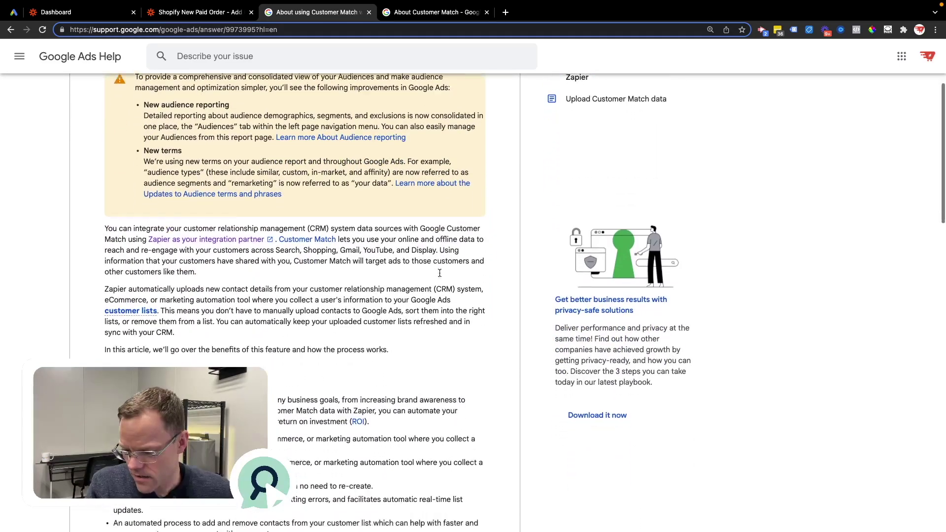
scroll(440, 275, down, 10)
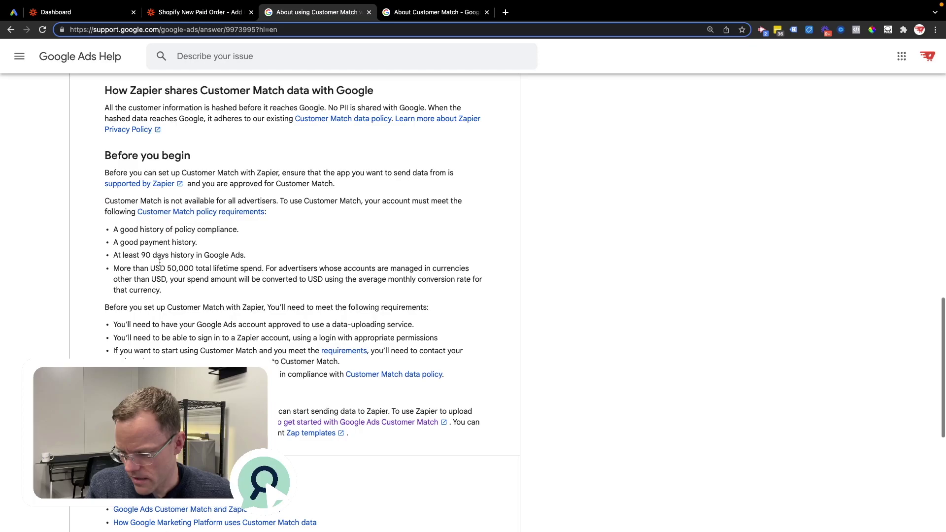
drag(167, 269, 192, 271)
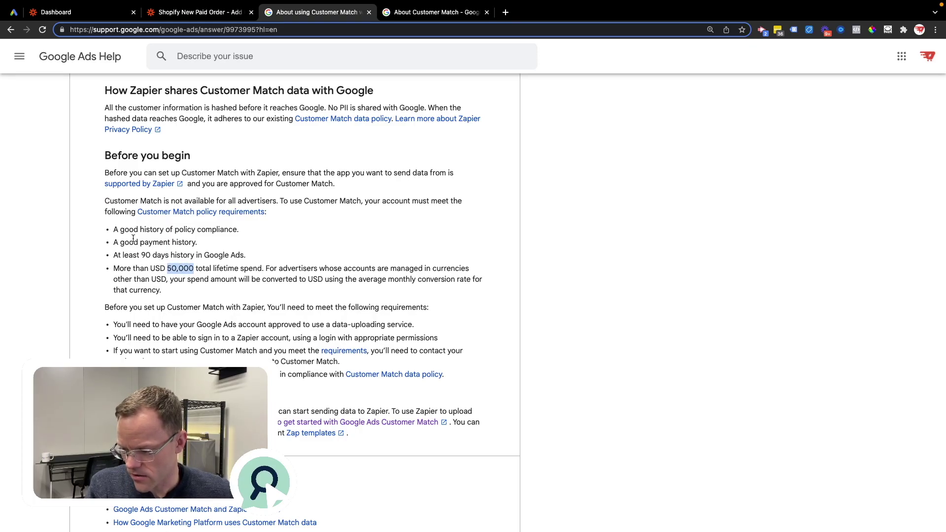
drag(114, 230, 252, 256)
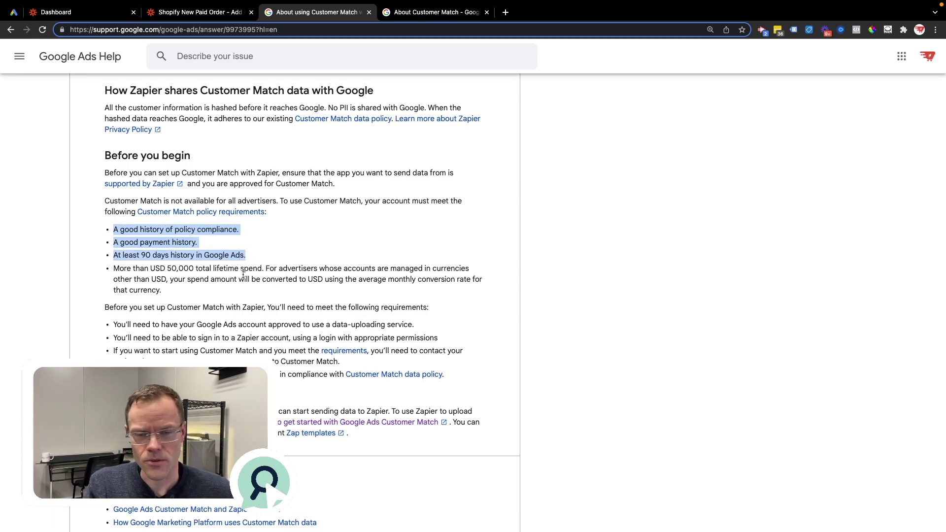
click(249, 276)
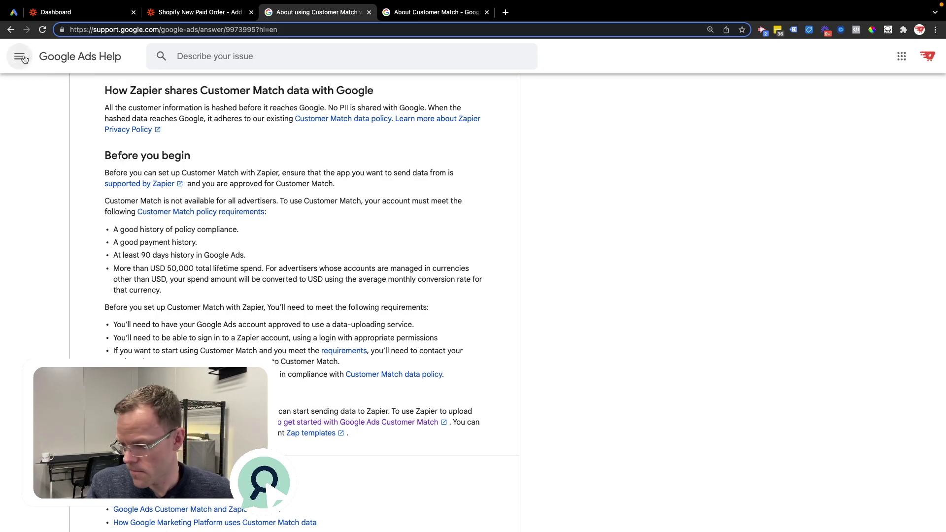
Switch to Google Ads and examine the linked and available data sources in Audience manager.
click(15, 14)
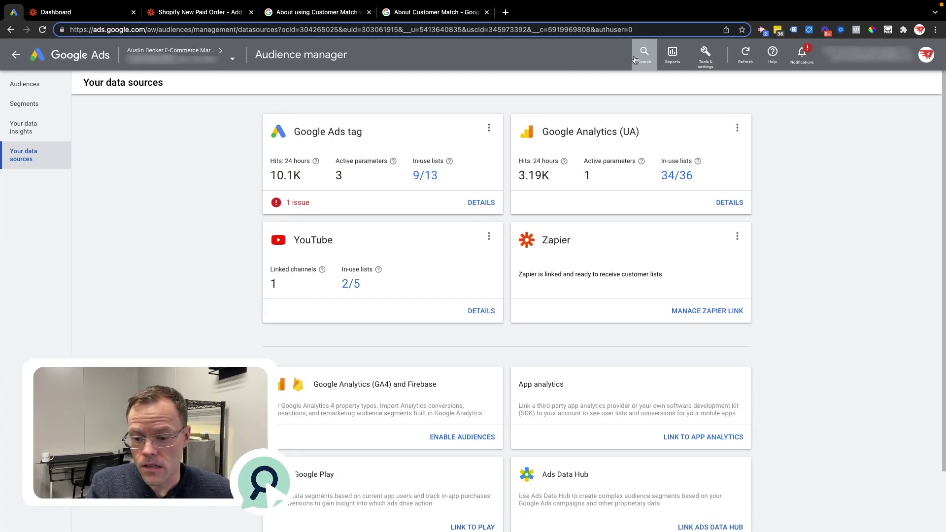
click(705, 54)
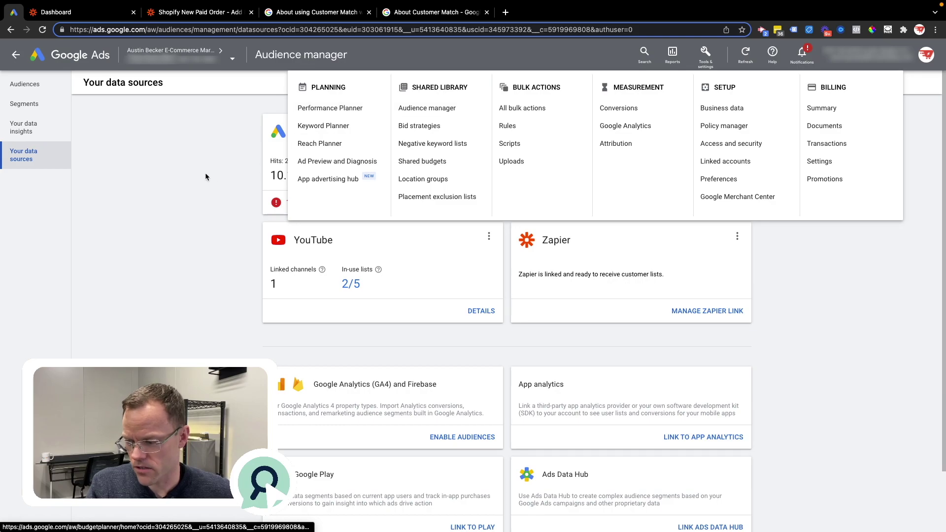
click(190, 132)
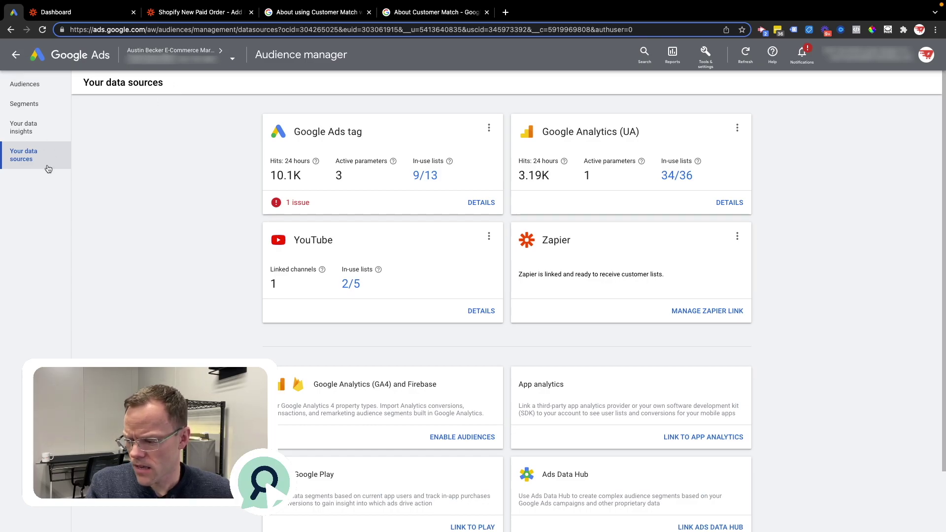
drag(217, 126, 476, 280)
click(172, 312)
scroll(172, 312, down, 2)
drag(209, 301, 603, 369)
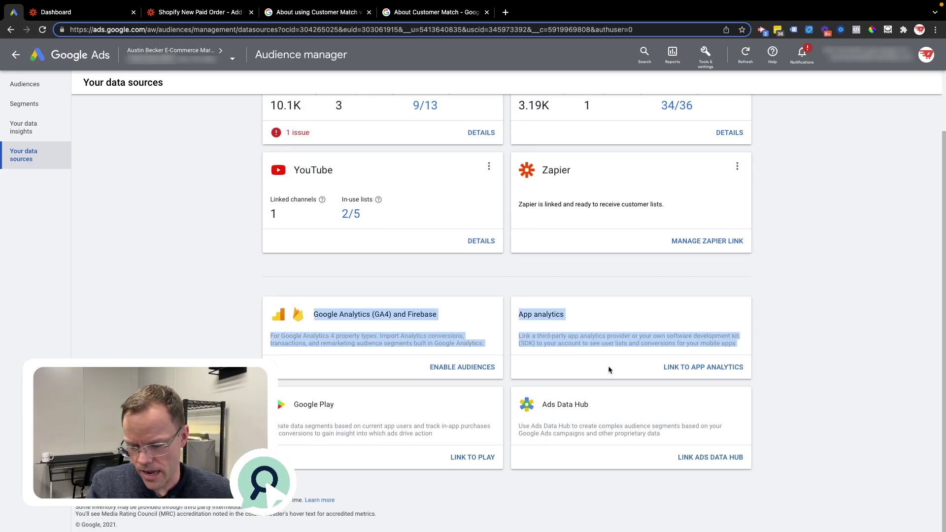
click(800, 252)
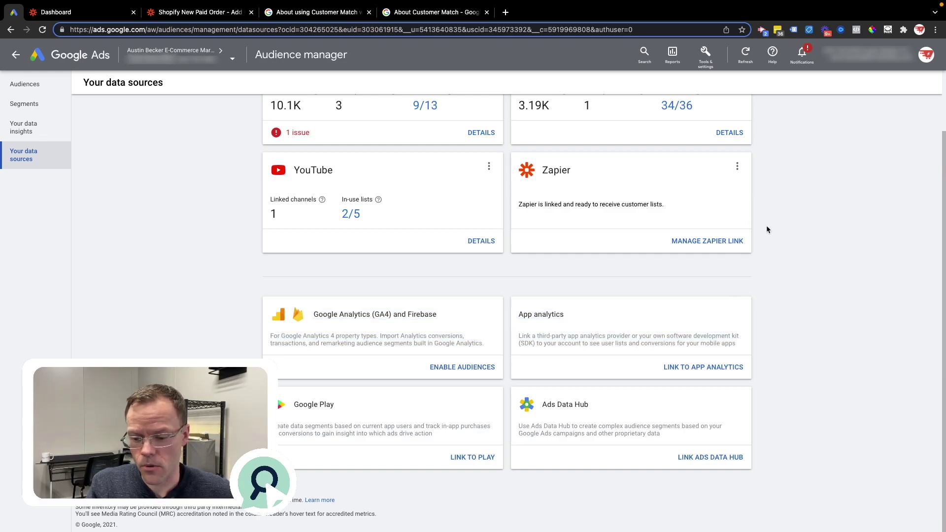
scroll(767, 226, up, 2)
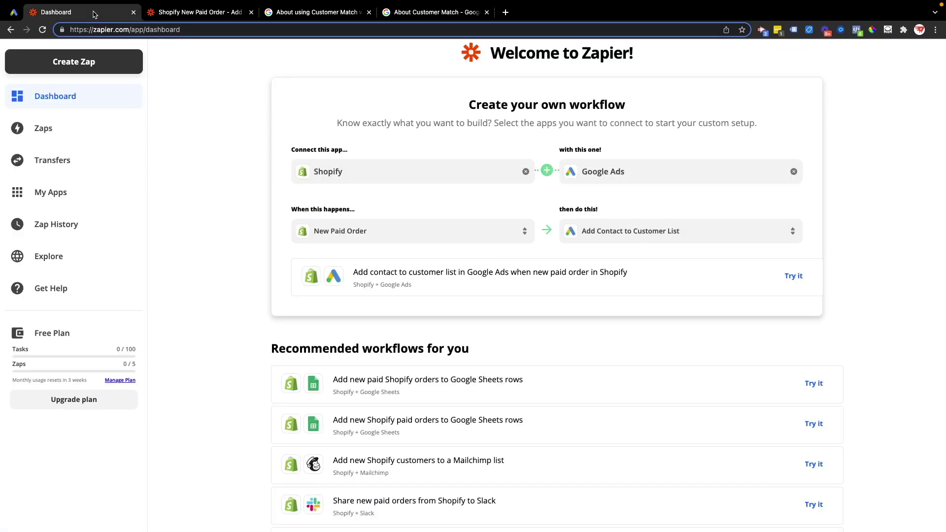
Switch to the Zapier dashboard and review the workflow's Shopify trigger and Google Ads action choices.
click(98, 12)
scroll(229, 202, up, 2)
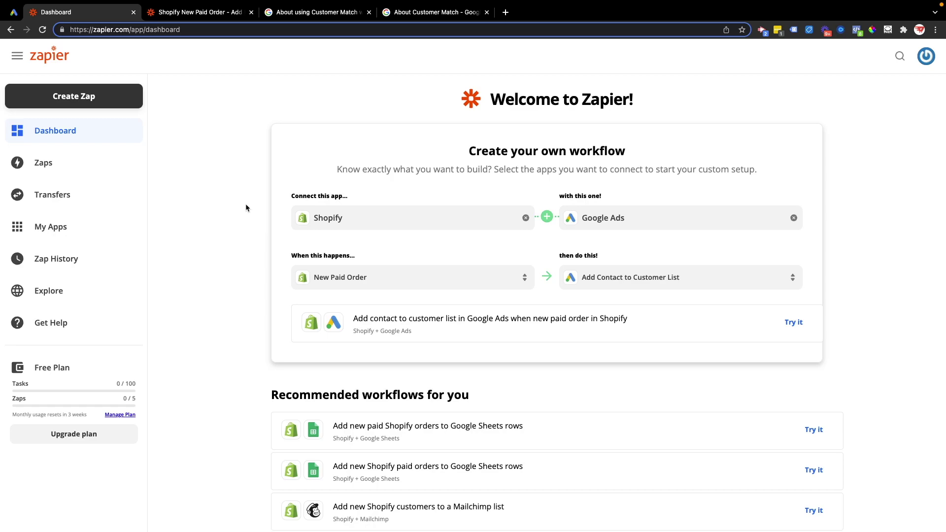
drag(502, 101, 642, 99)
click(642, 99)
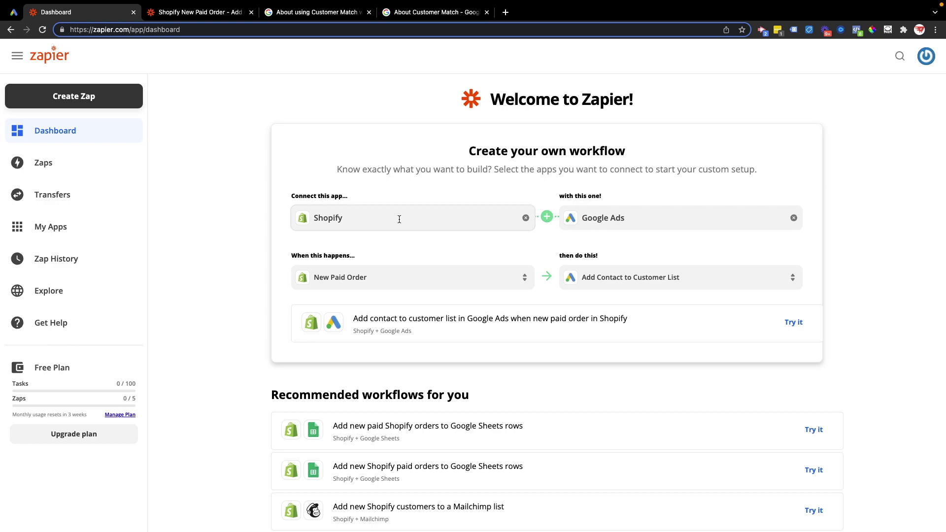
click(394, 281)
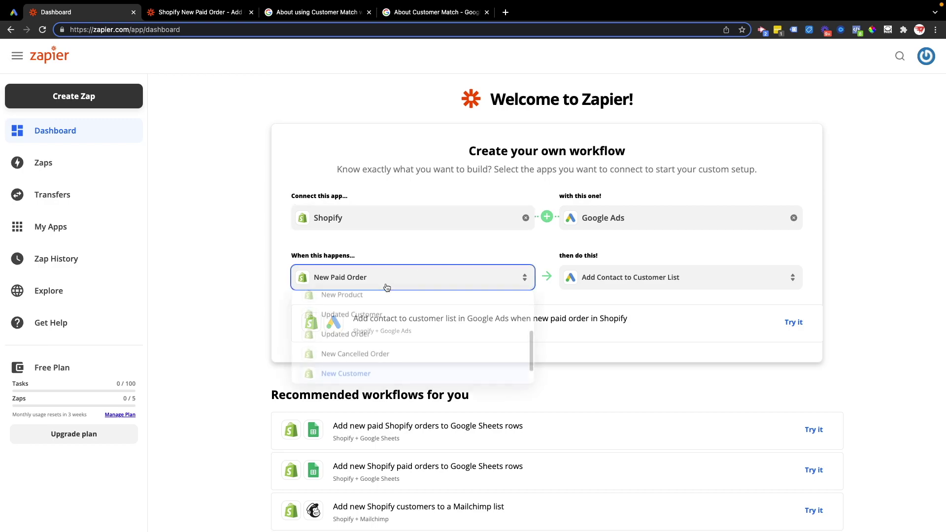
click(206, 305)
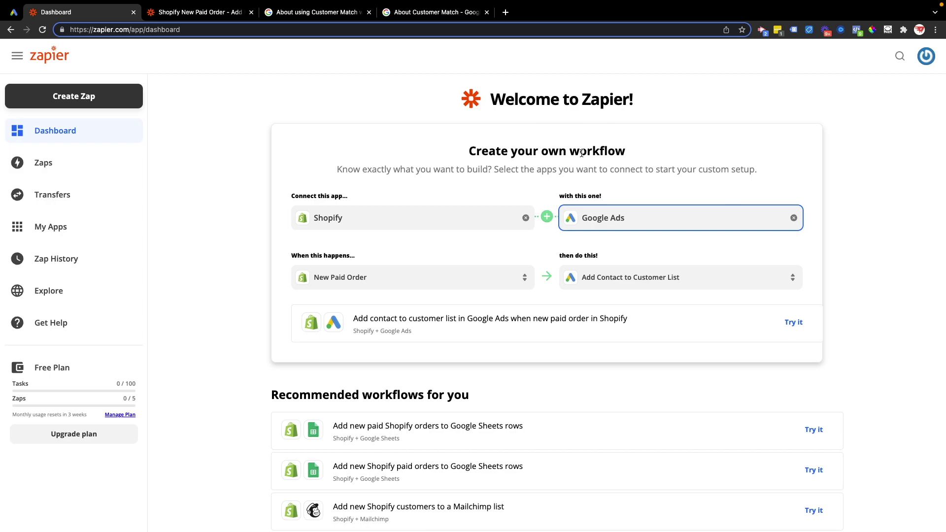
click(645, 281)
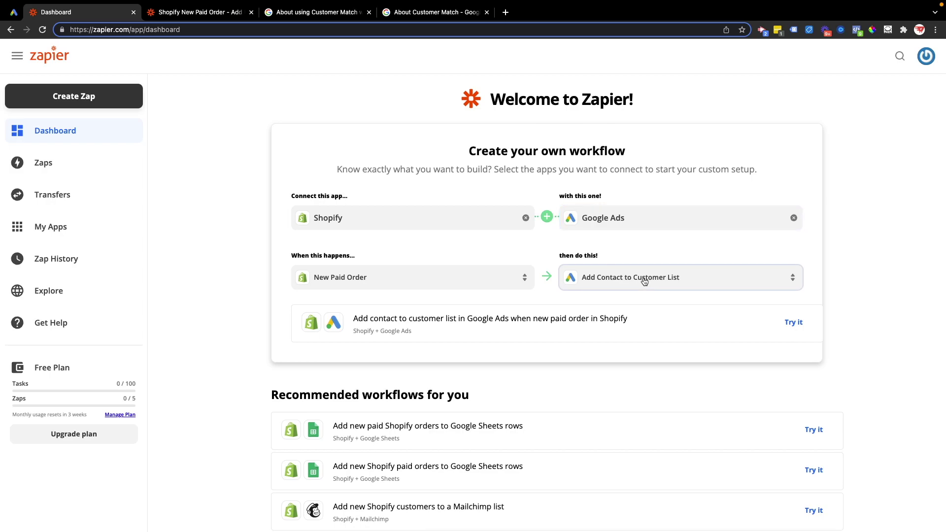
click(859, 229)
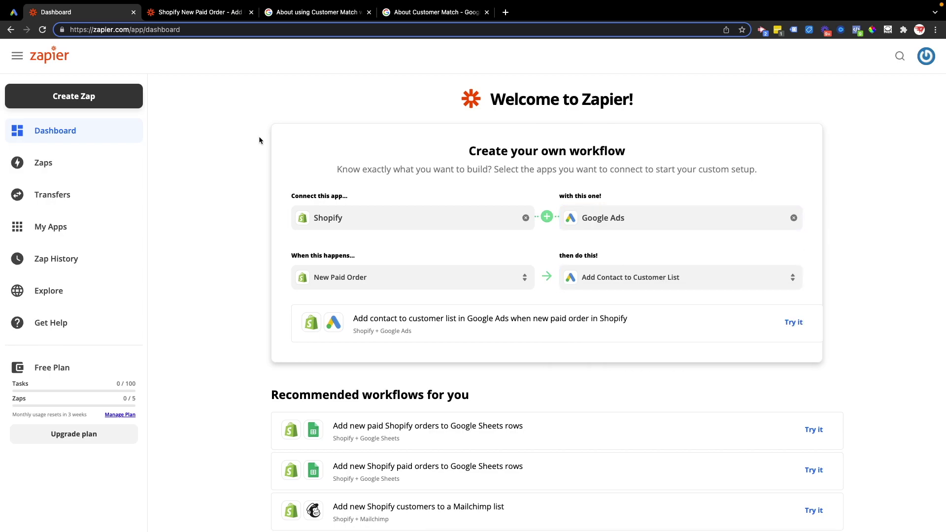
Open the Shopify New Paid Order Zap in the editor and examine the available trigger events.
click(197, 12)
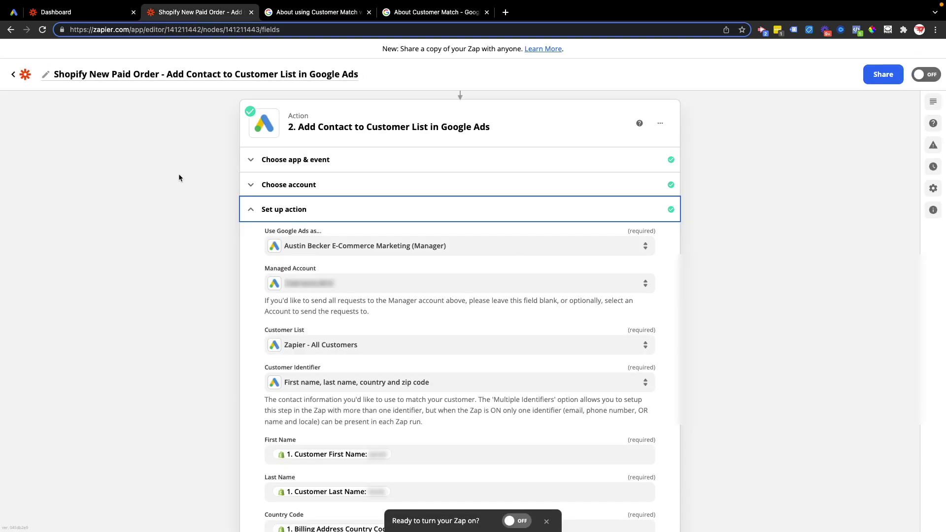
scroll(179, 177, up, 2)
click(364, 133)
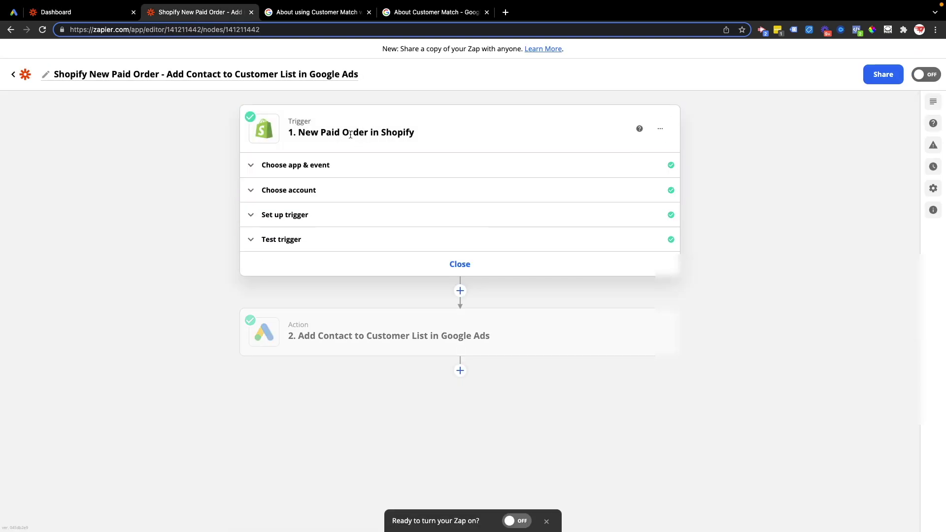
click(261, 169)
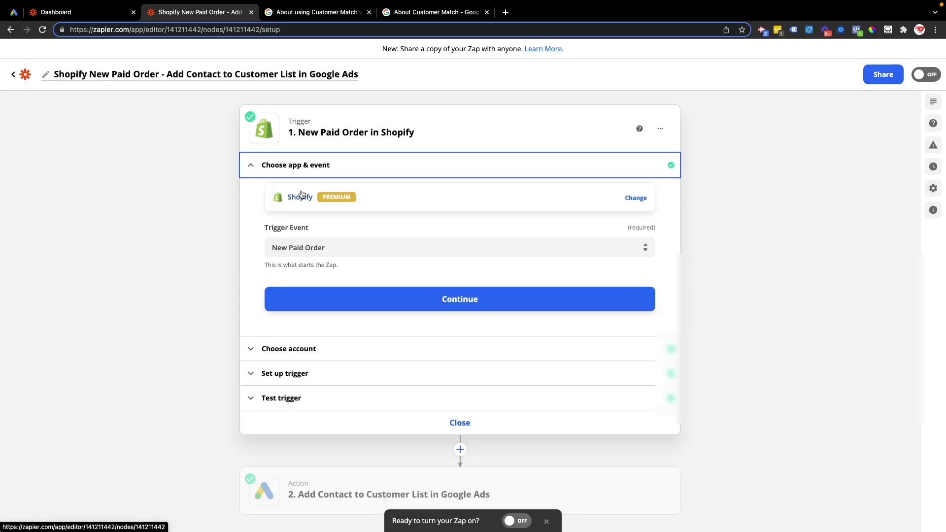
click(300, 247)
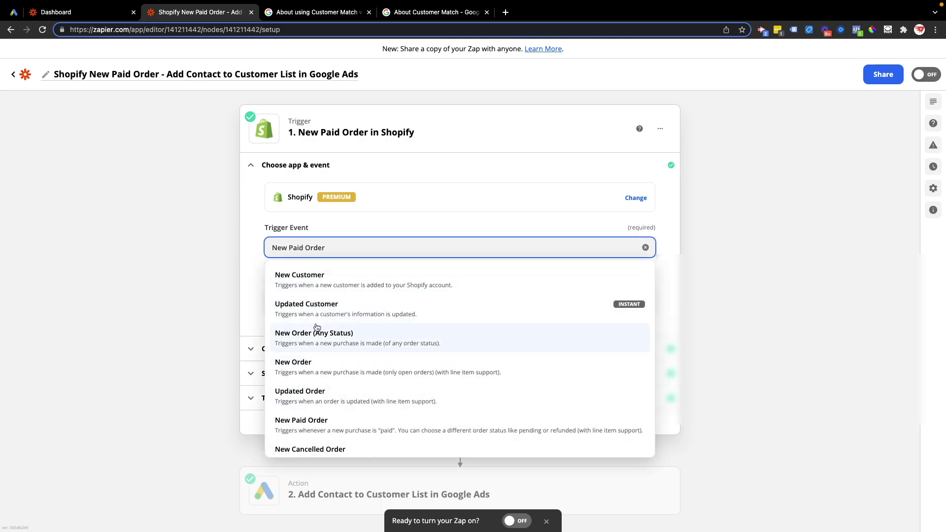
scroll(317, 391, down, 1)
scroll(316, 345, up, 1)
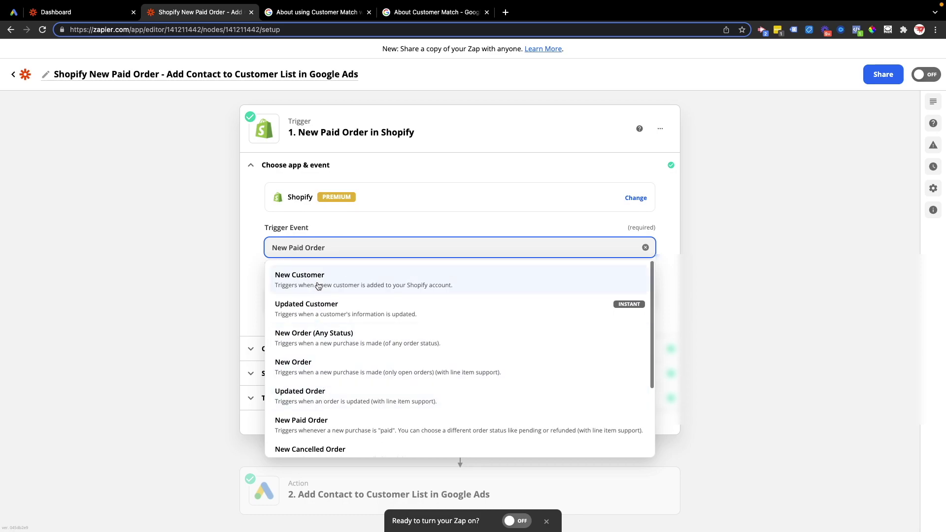
scroll(317, 340, down, 3)
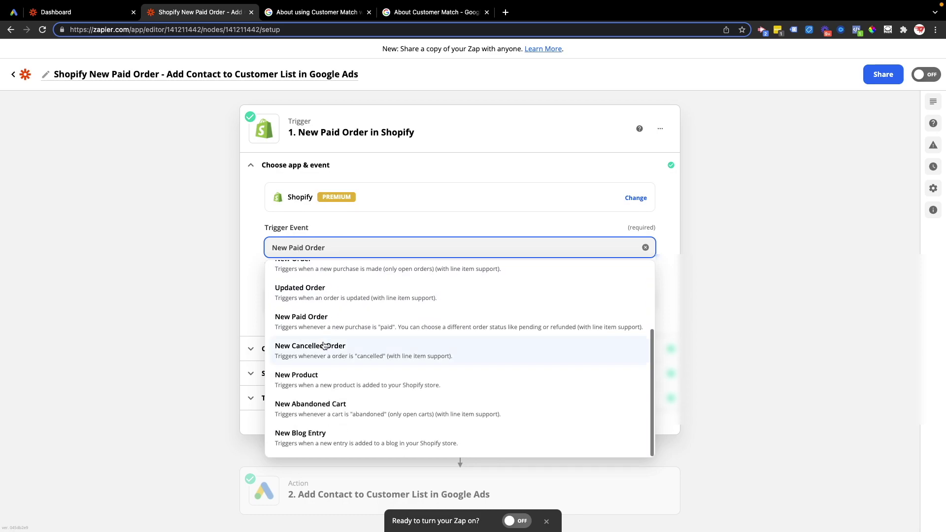
click(174, 324)
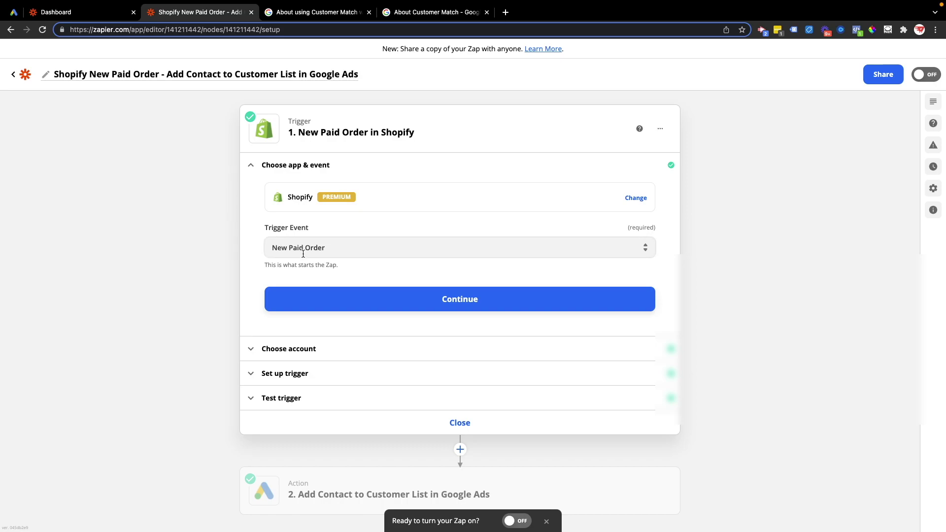
click(255, 170)
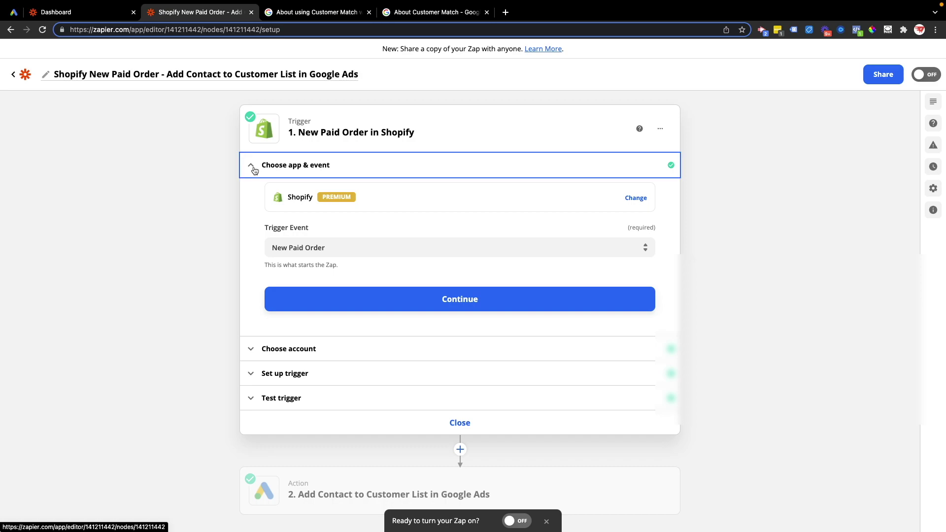
Check which Shopify account is connected to the New Paid Order trigger.
click(251, 190)
click(335, 231)
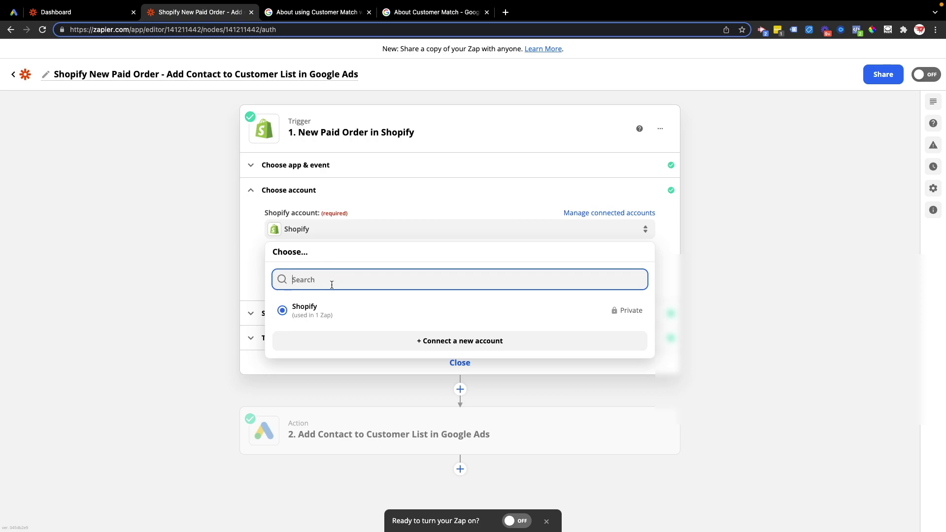
click(251, 195)
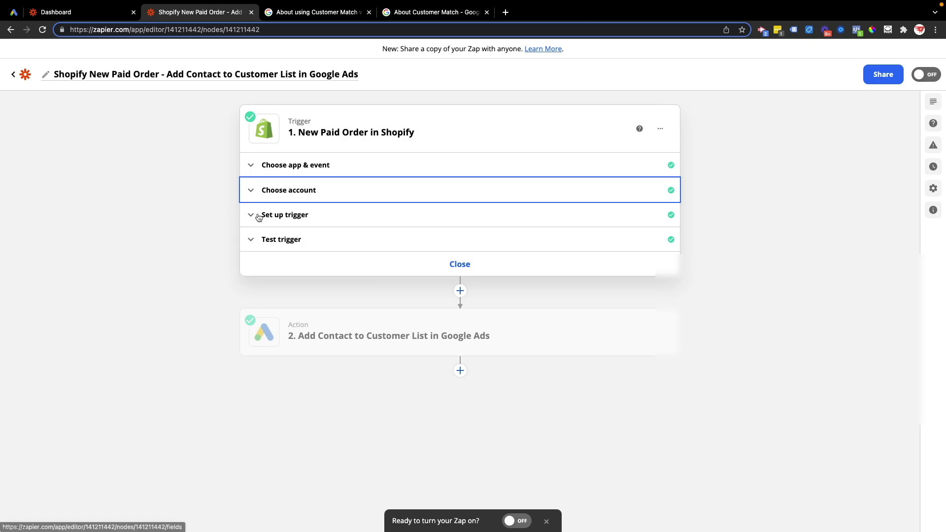
Select paid as the Shopify trigger's payment status.
click(258, 215)
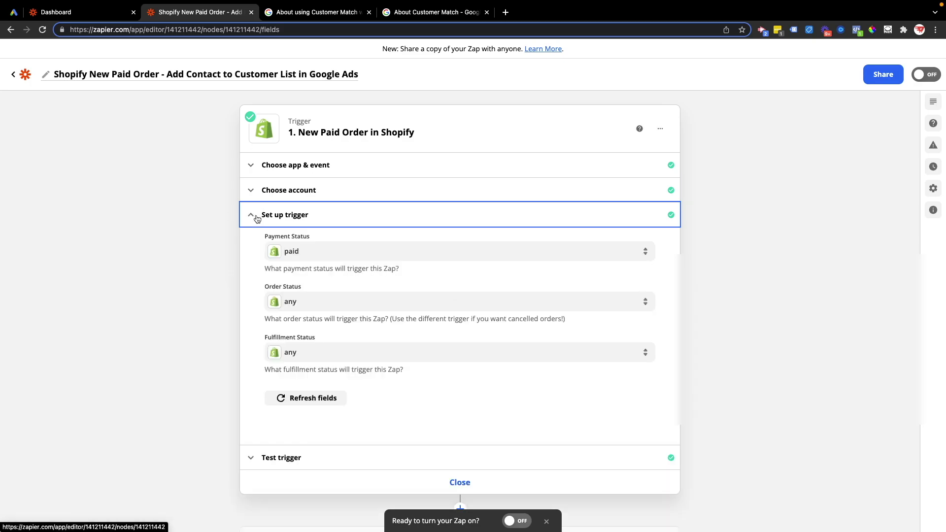
click(314, 250)
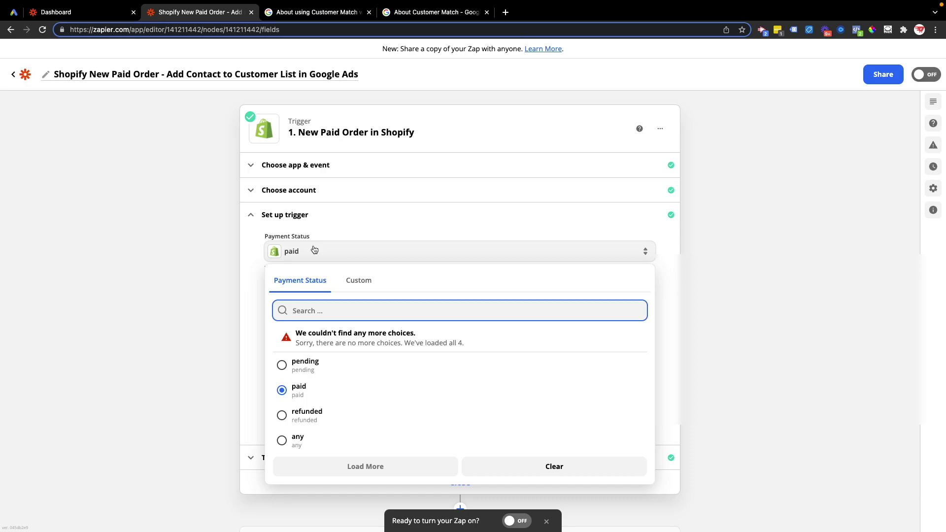
click(289, 394)
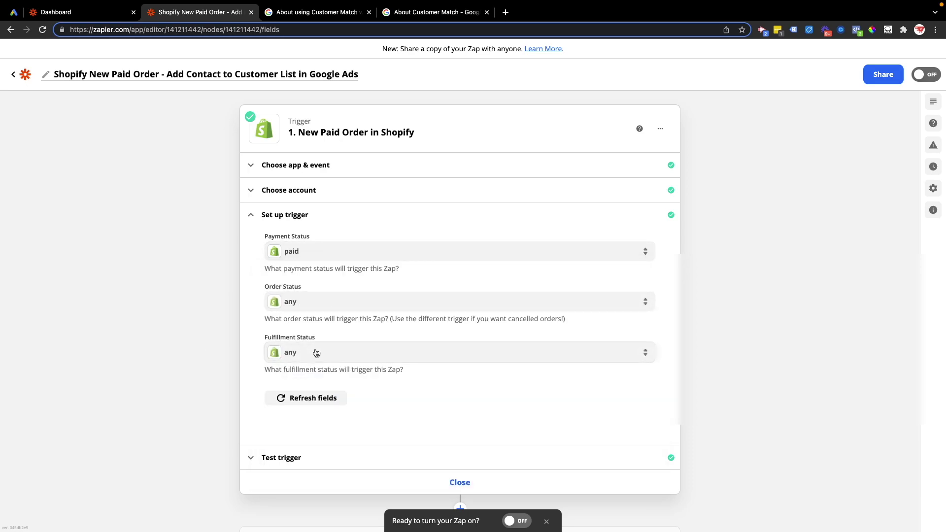
click(251, 217)
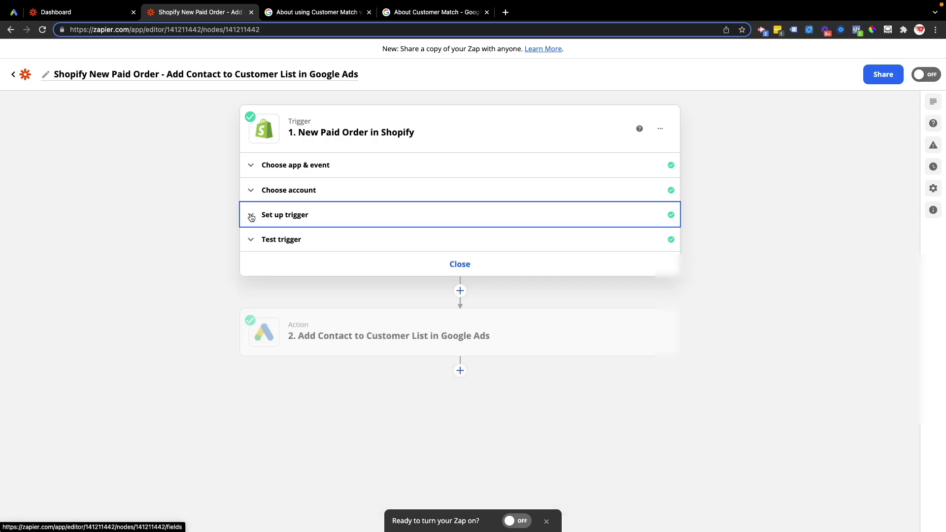
Review the trigger's test order data and turn the Zap on.
click(274, 240)
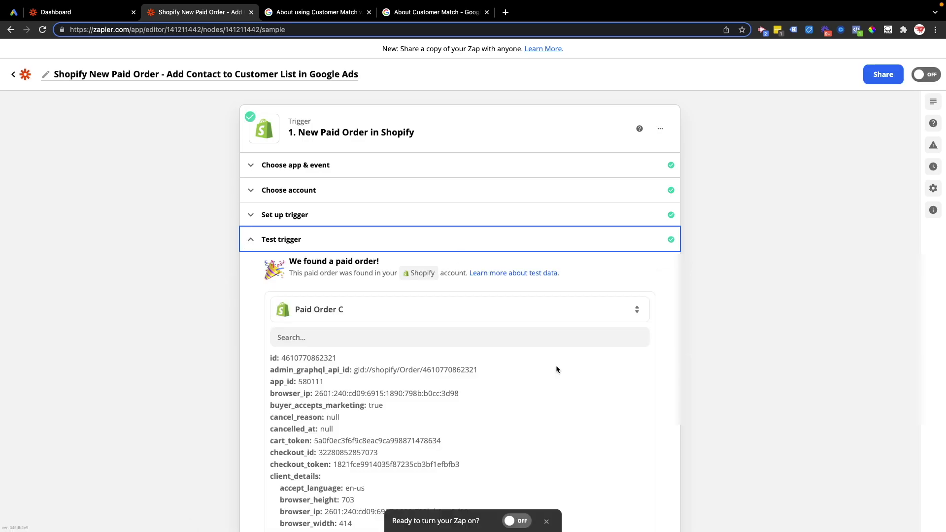
click(516, 521)
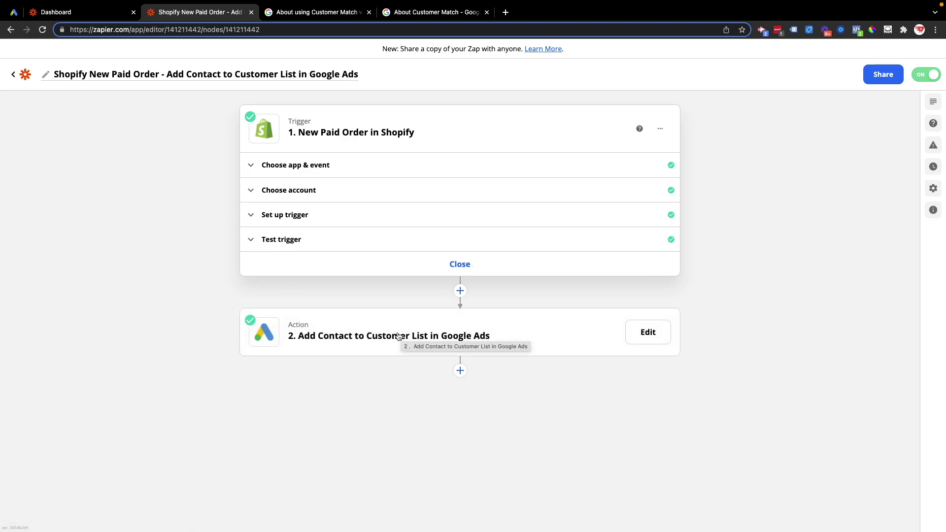
Examine the available action events and the connected account in the Zap's Google Ads Add Contact to Customer List action.
click(362, 336)
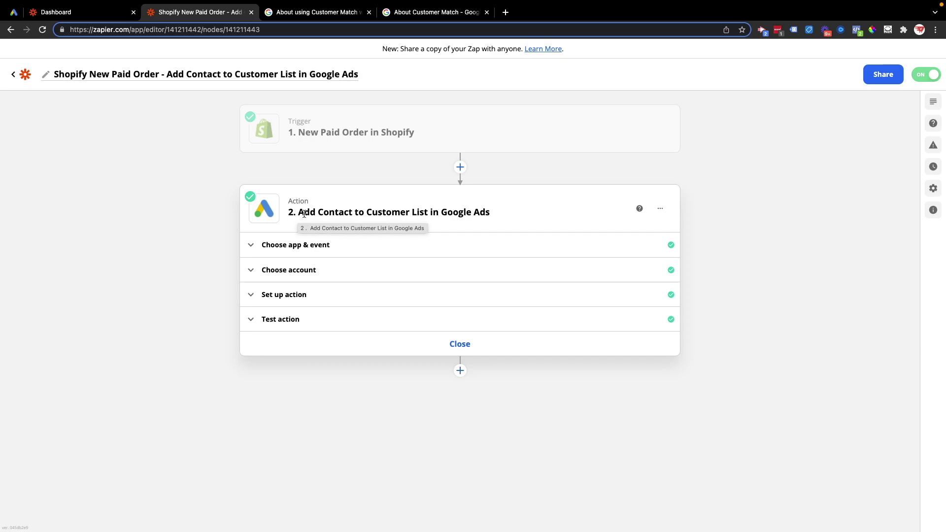
click(252, 246)
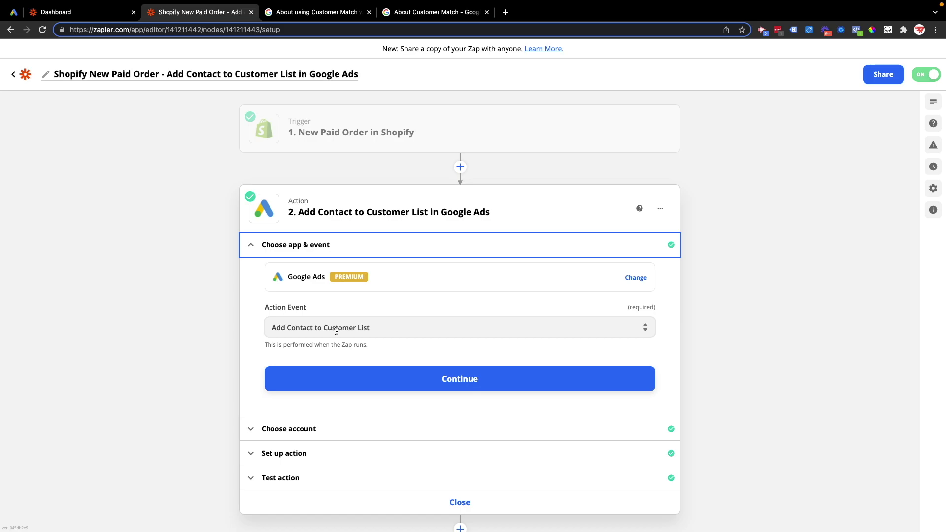
click(320, 328)
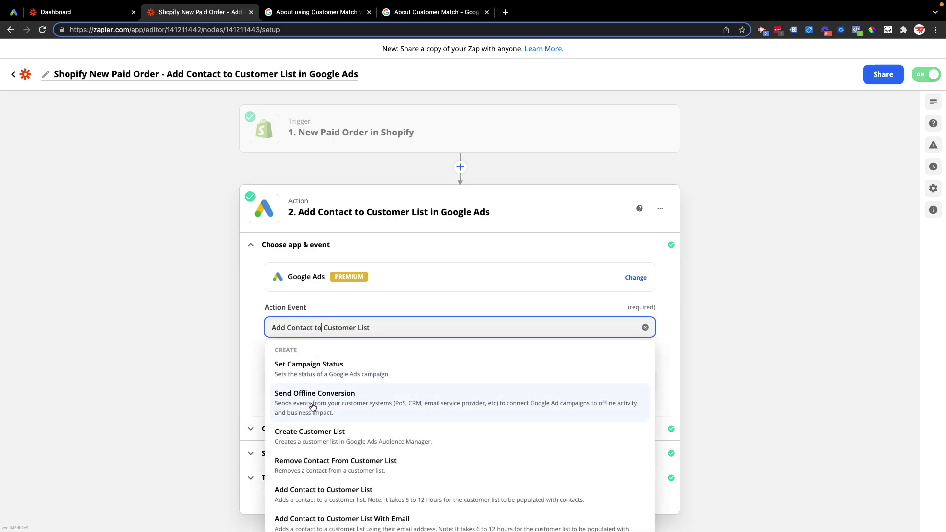
scroll(321, 412, down, 1)
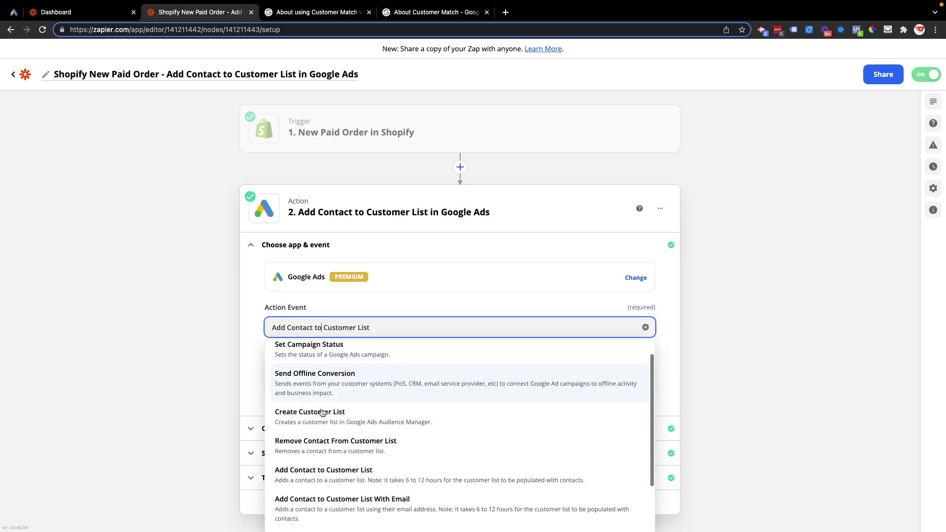
click(175, 394)
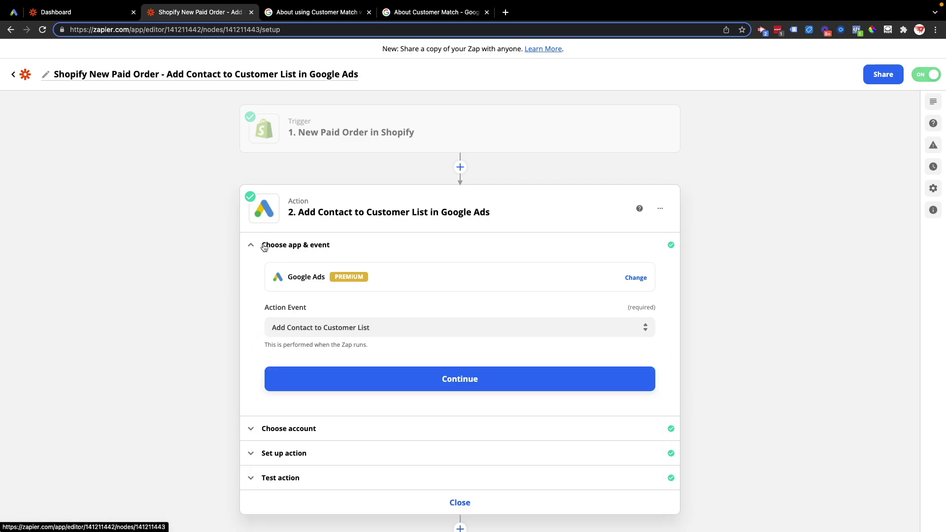
click(261, 246)
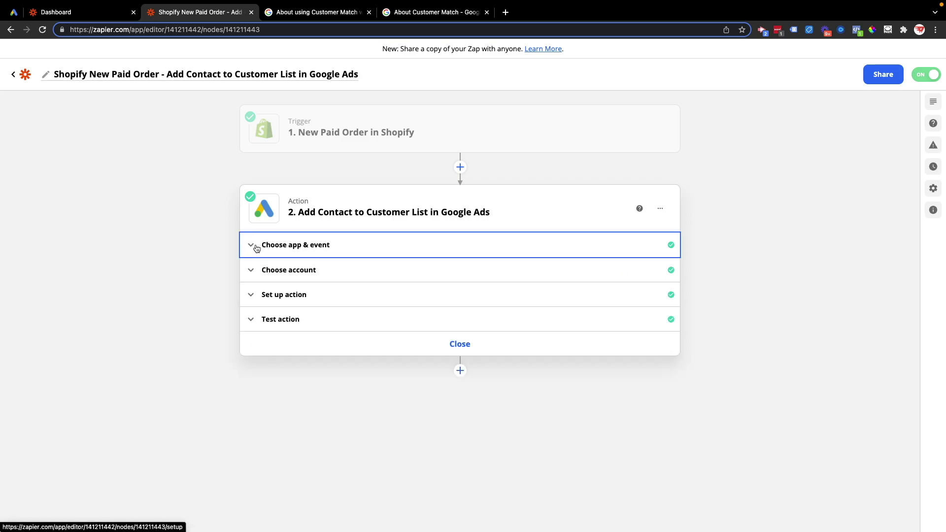
click(252, 271)
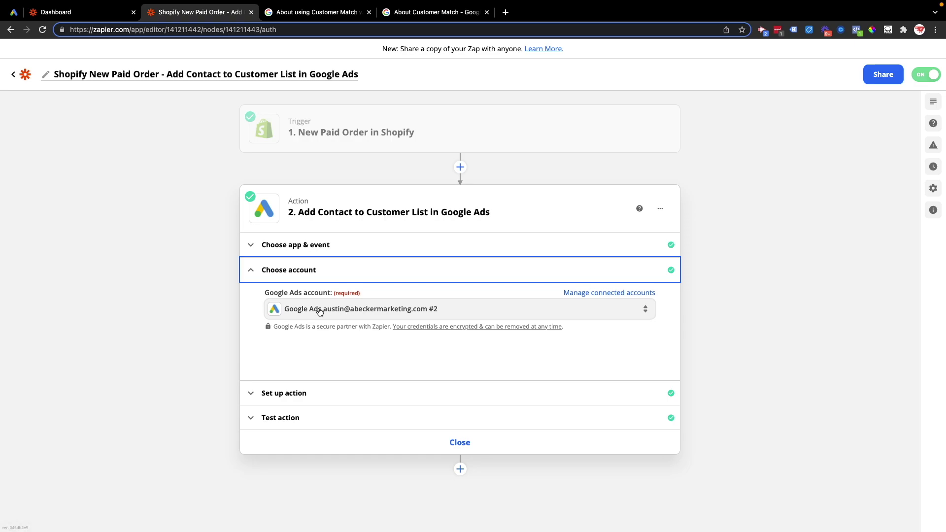
click(251, 272)
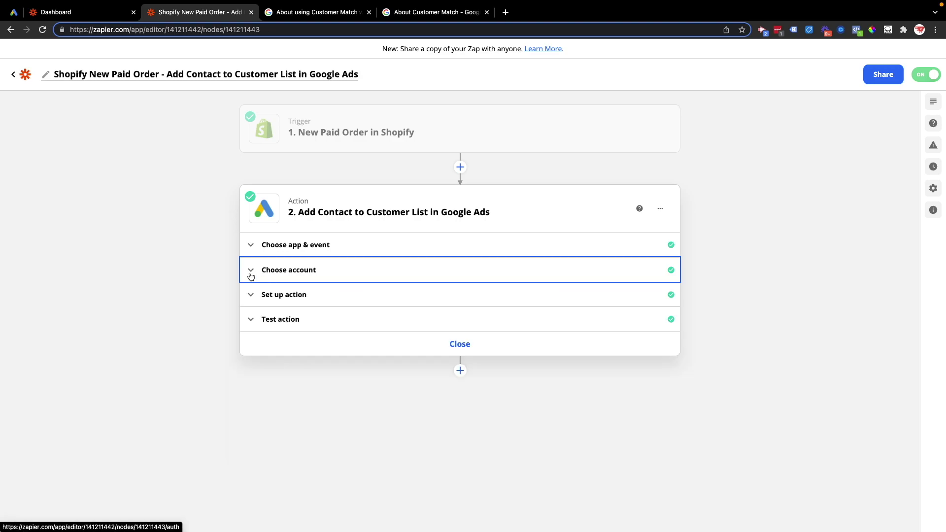
Review the Google Ads action's manager and managed account settings and the customer lists it offers.
click(252, 296)
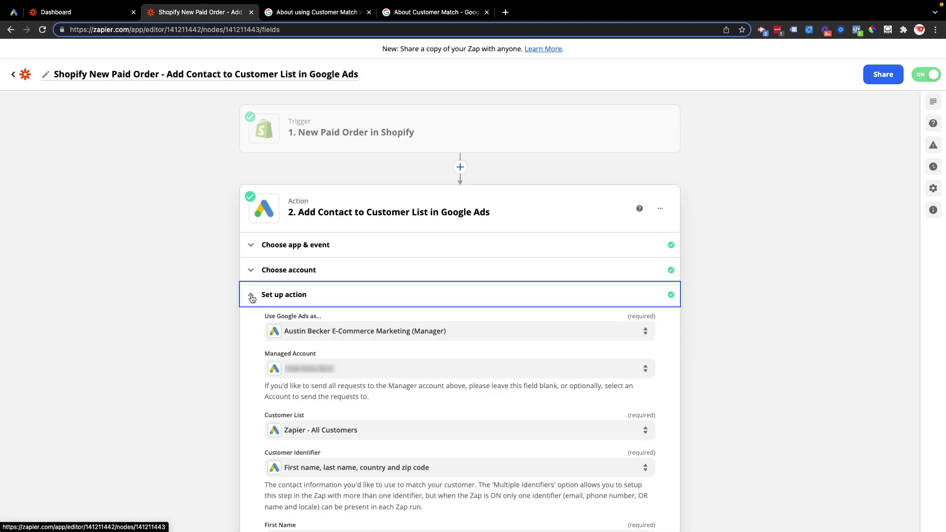
scroll(225, 311, down, 2)
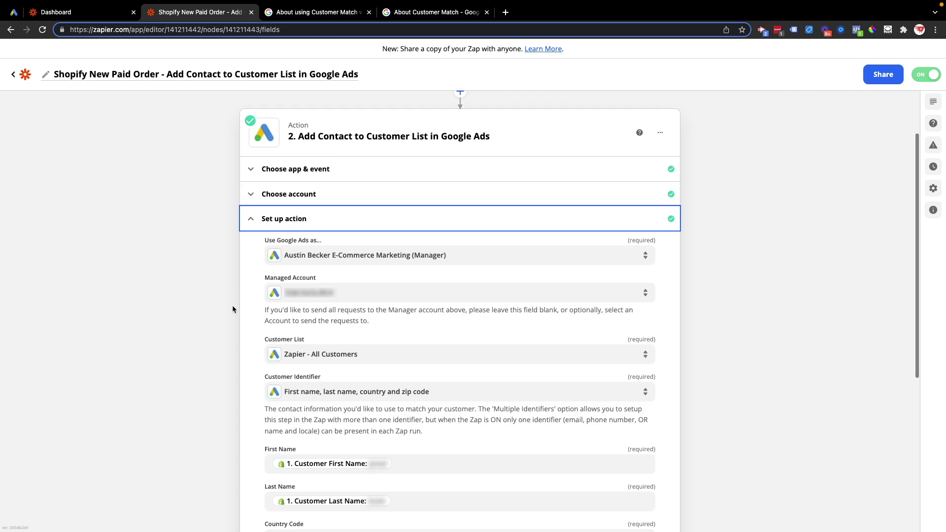
scroll(232, 305, down, 3)
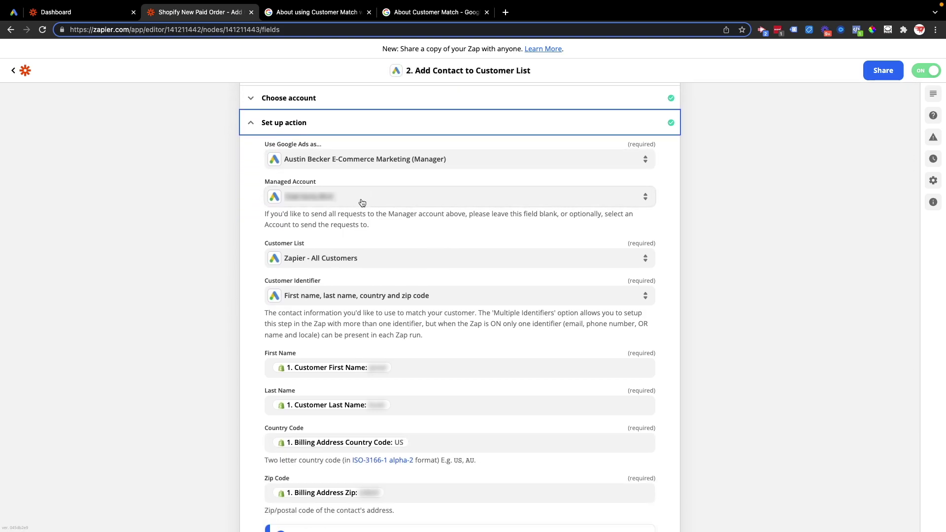
drag(274, 184, 318, 184)
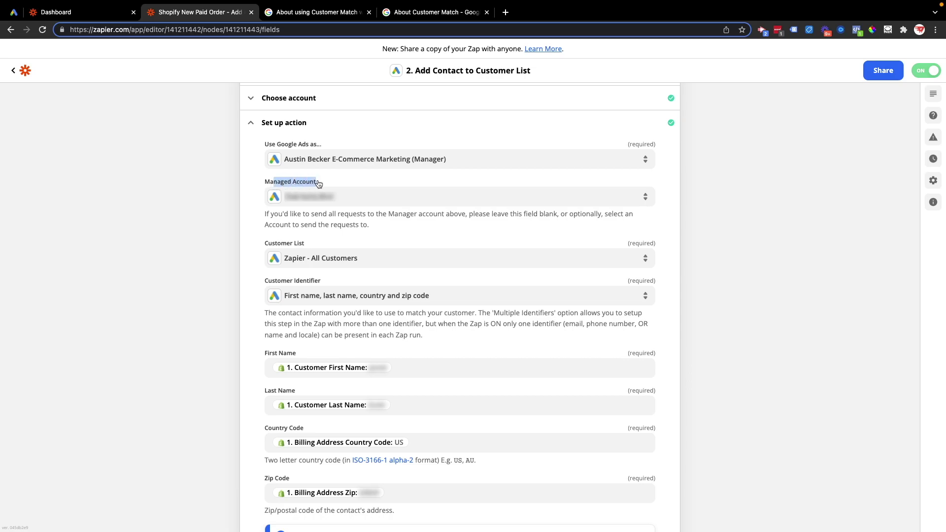
click(202, 246)
click(330, 258)
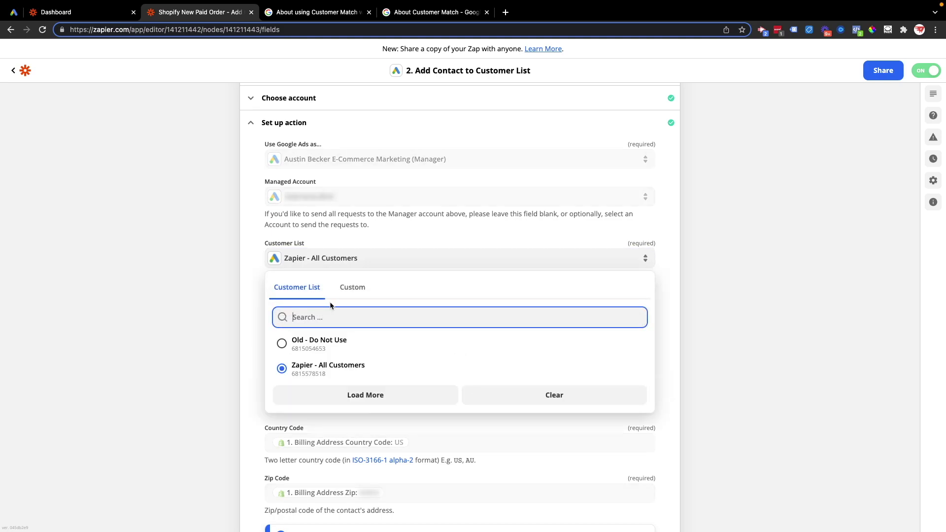
click(134, 294)
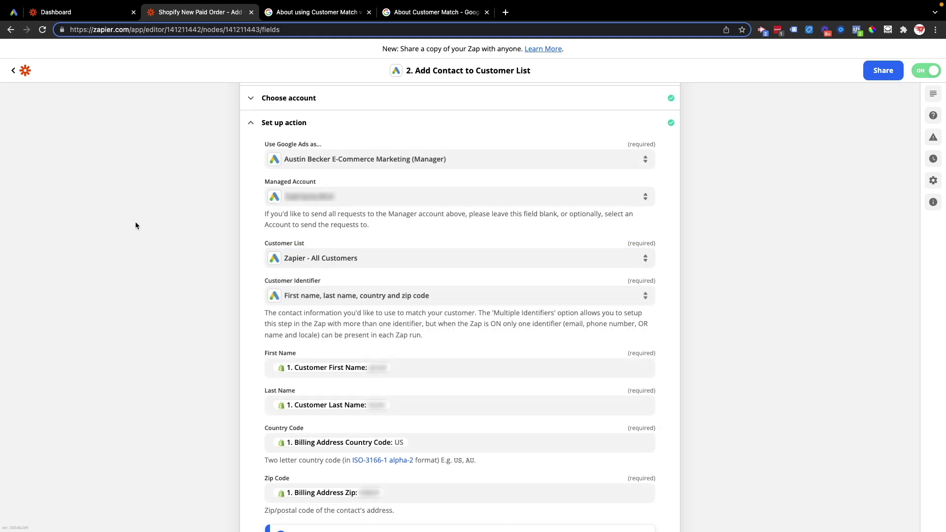
Switch to Google Ads and check the data sources and the size of the Zapier - All Customers segment.
key(ctrl+1)
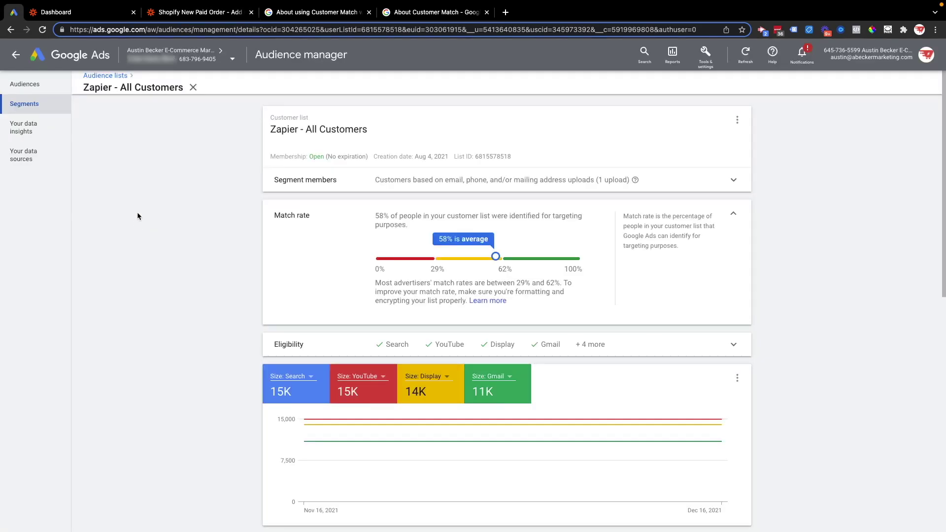
click(28, 154)
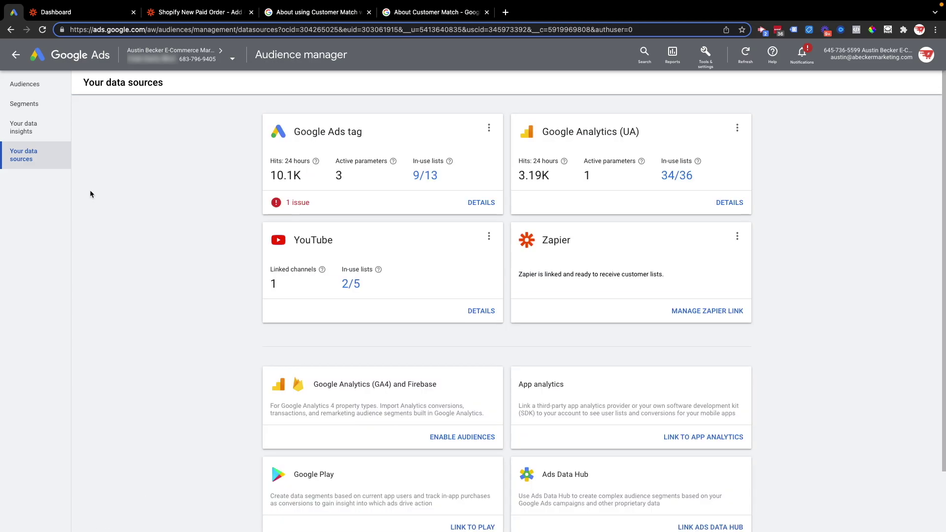
click(40, 107)
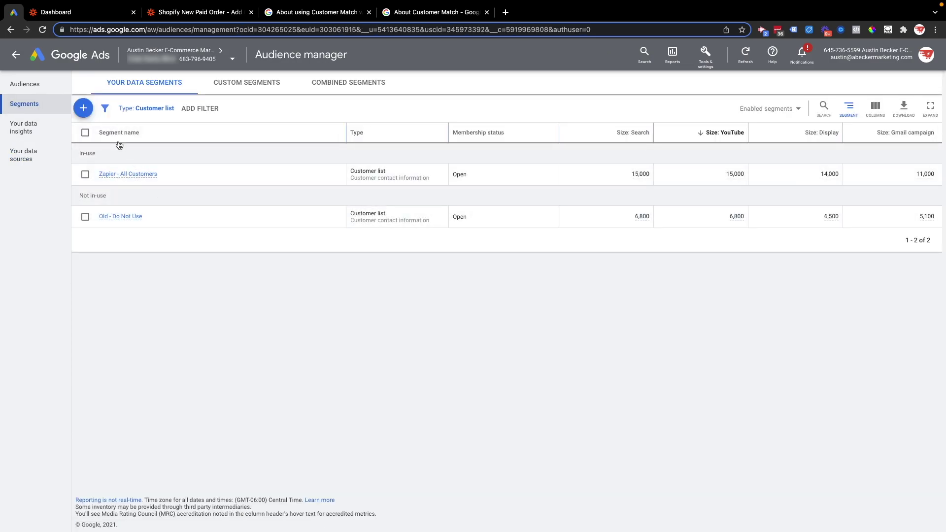
mouse_move(144, 178)
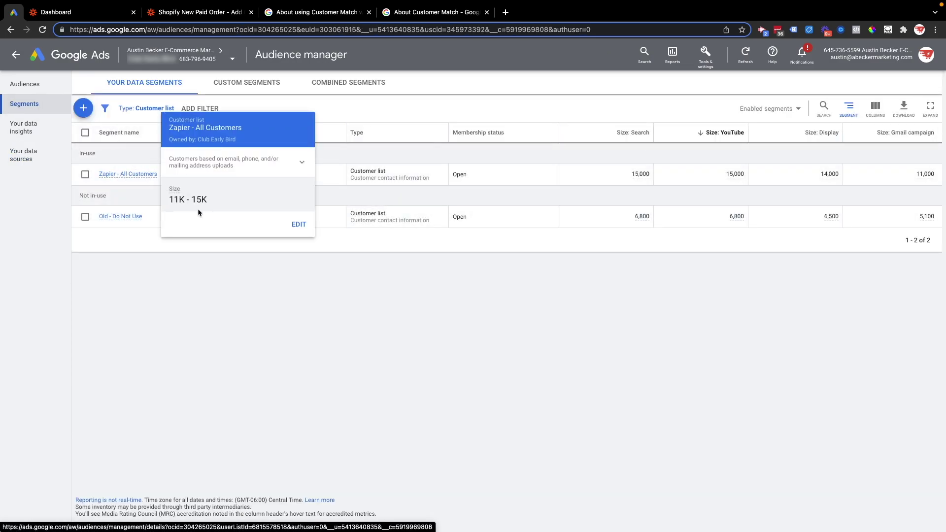
drag(173, 199, 212, 202)
click(213, 205)
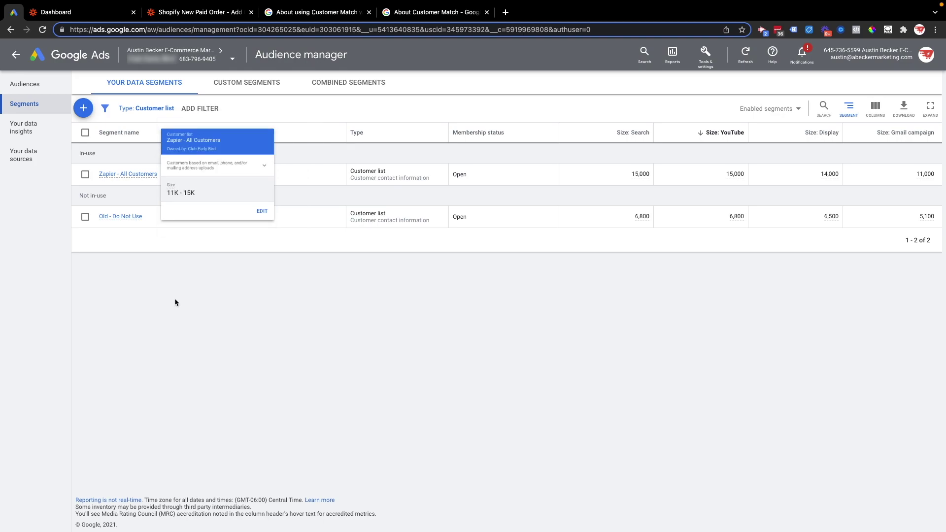
Examine the new customer list segment form and its data upload options, then cancel without creating a segment.
click(82, 109)
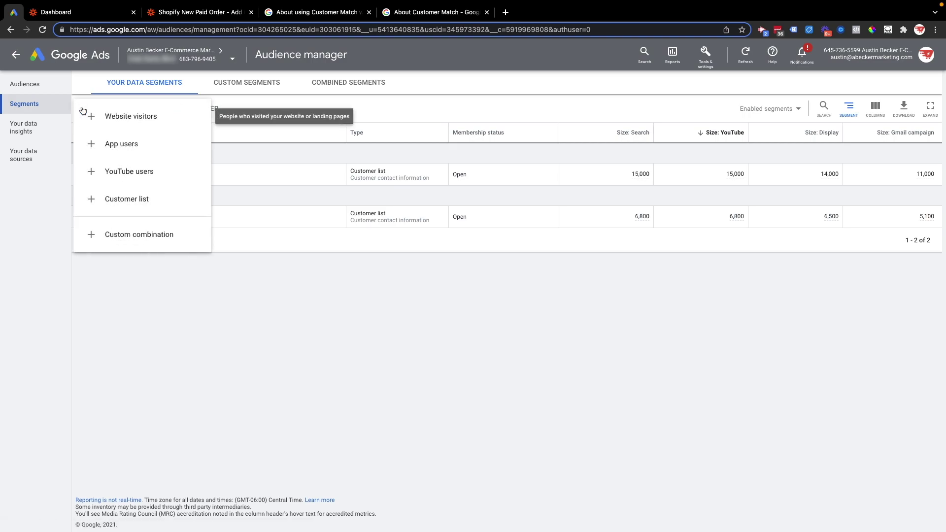
click(130, 200)
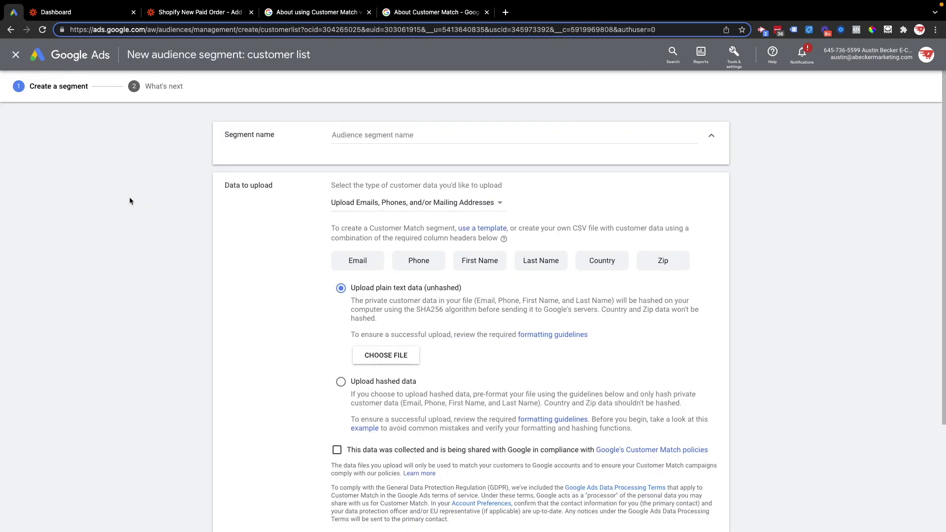
click(385, 147)
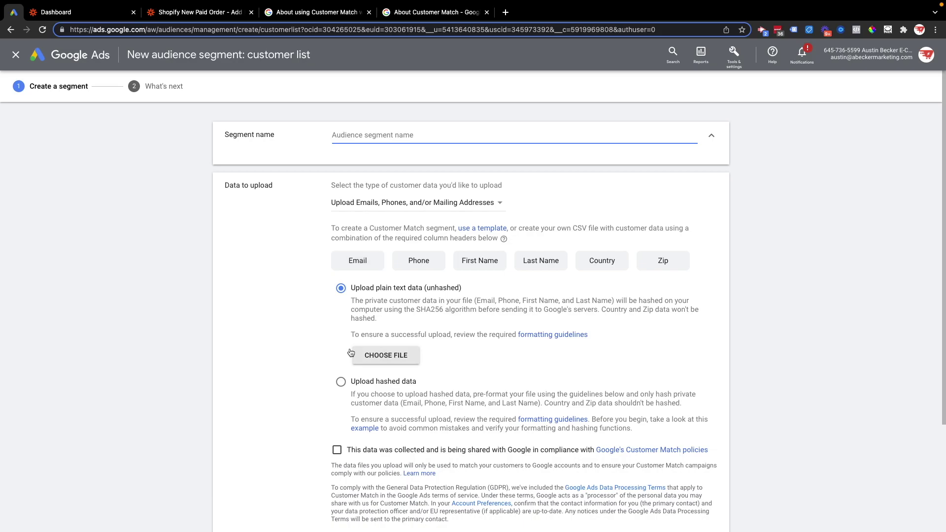
scroll(302, 350, down, 1)
scroll(303, 350, down, 3)
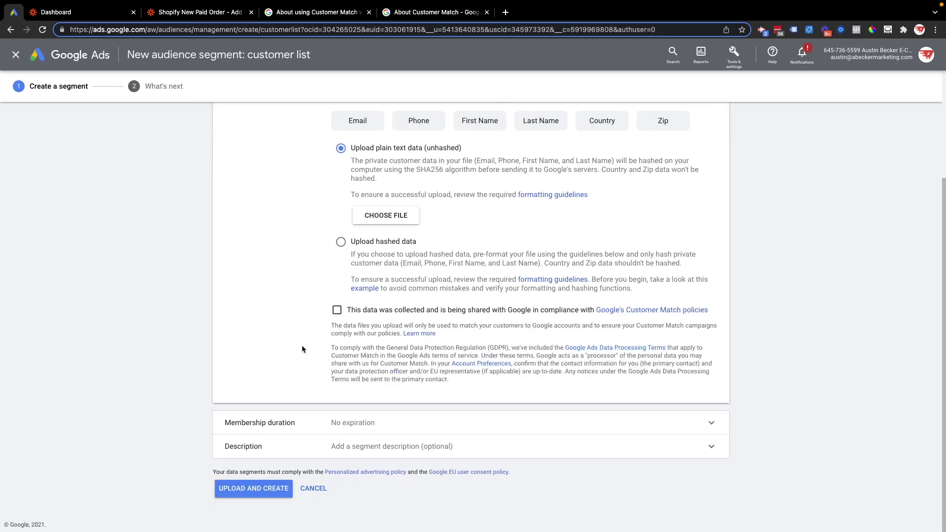
click(319, 492)
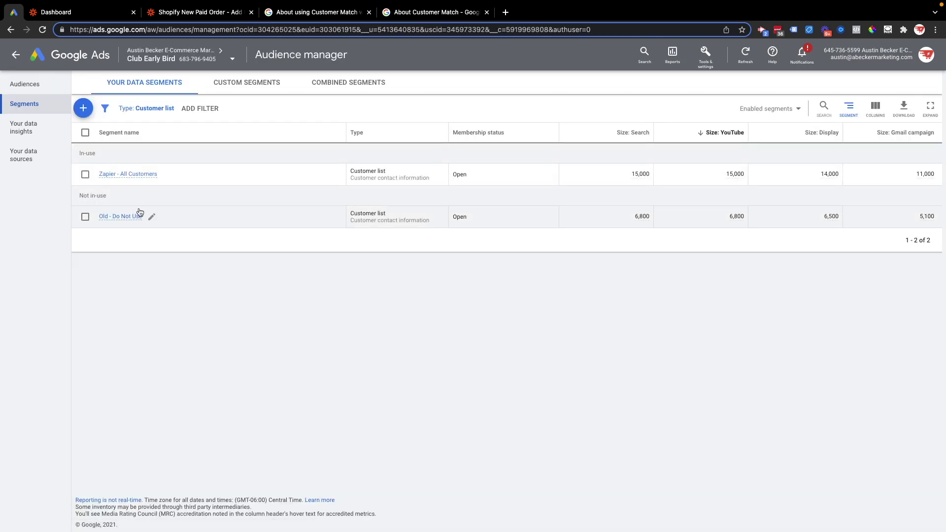
mouse_move(152, 179)
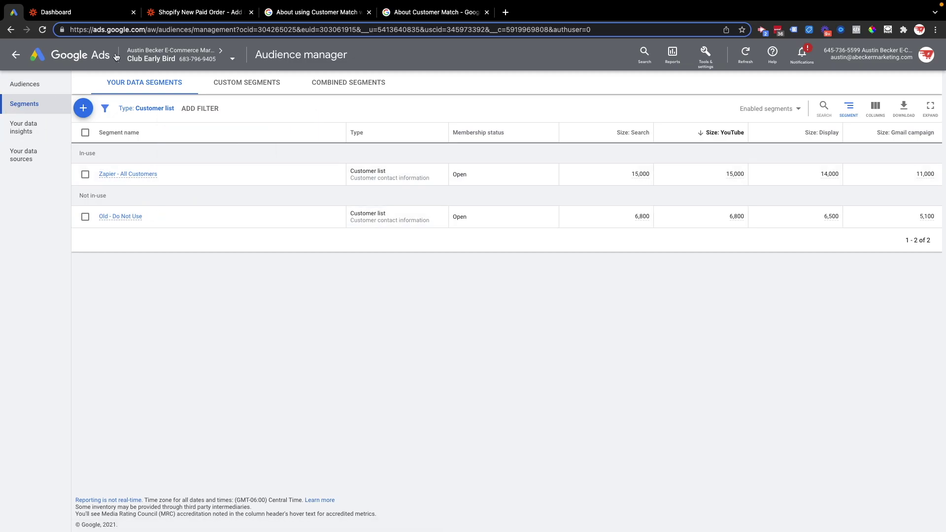
Return to the Zapier editor and examine the Google Ads action's customer list and customer identifier choices.
click(182, 14)
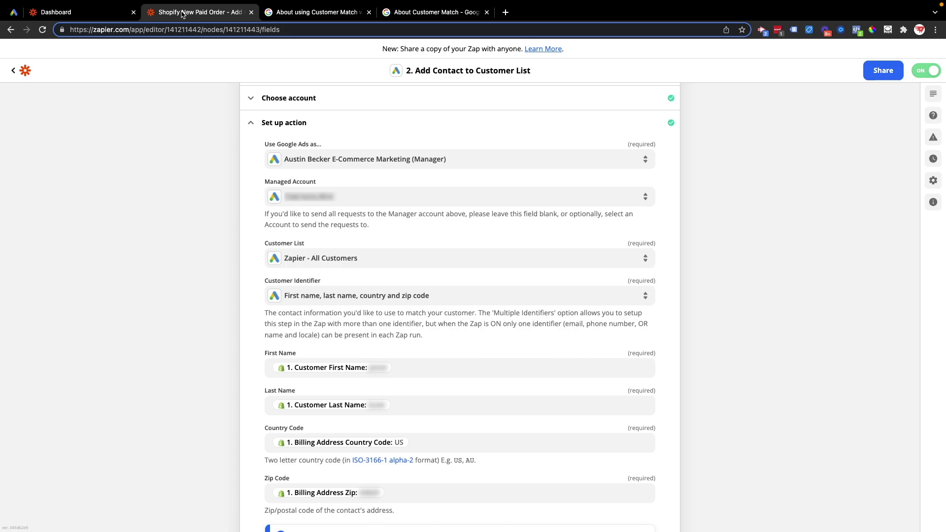
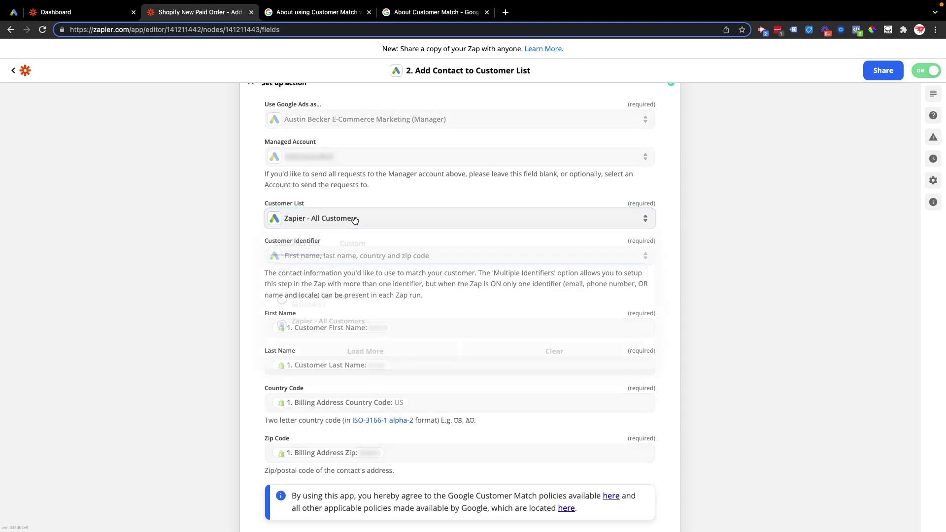
click(358, 218)
click(208, 250)
click(359, 256)
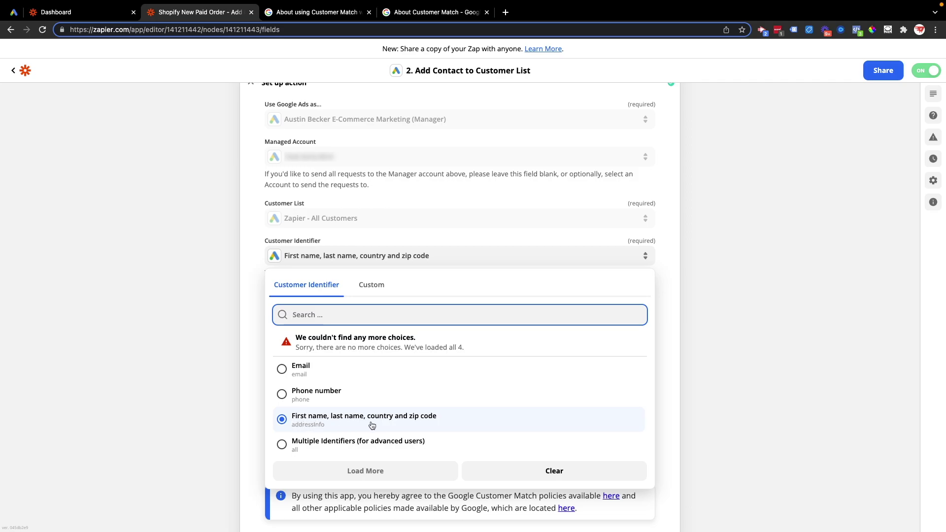
click(180, 412)
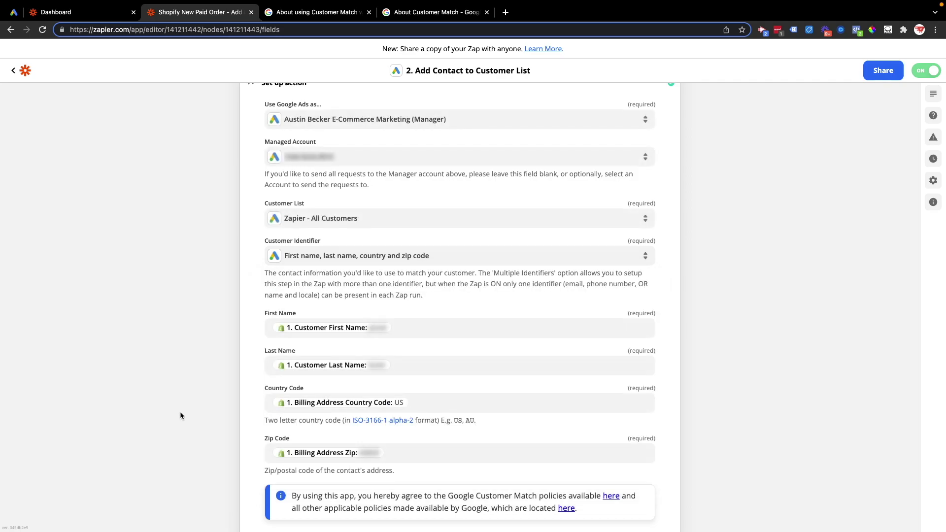
Review the action's first name, last name, country code and zip code mappings and open its test result.
scroll(180, 415, down, 3)
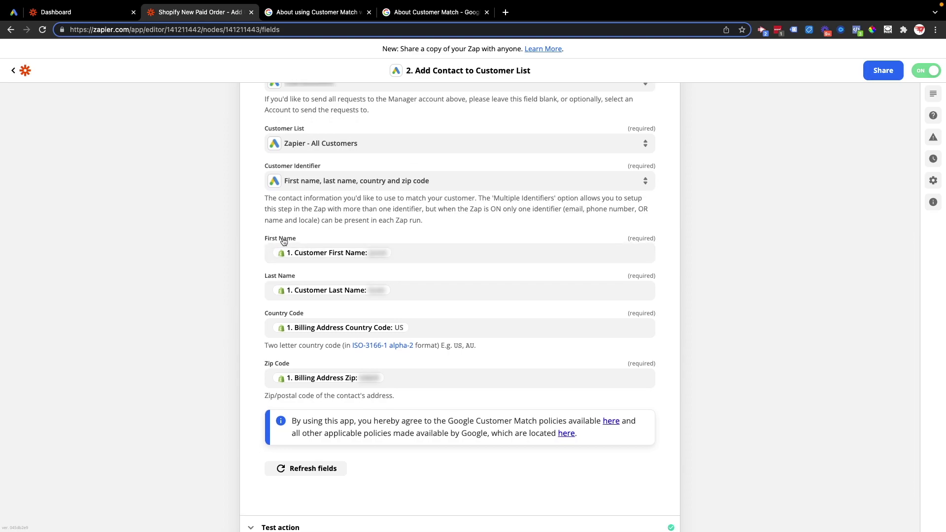
drag(302, 242, 266, 241)
click(162, 265)
scroll(221, 321, down, 2)
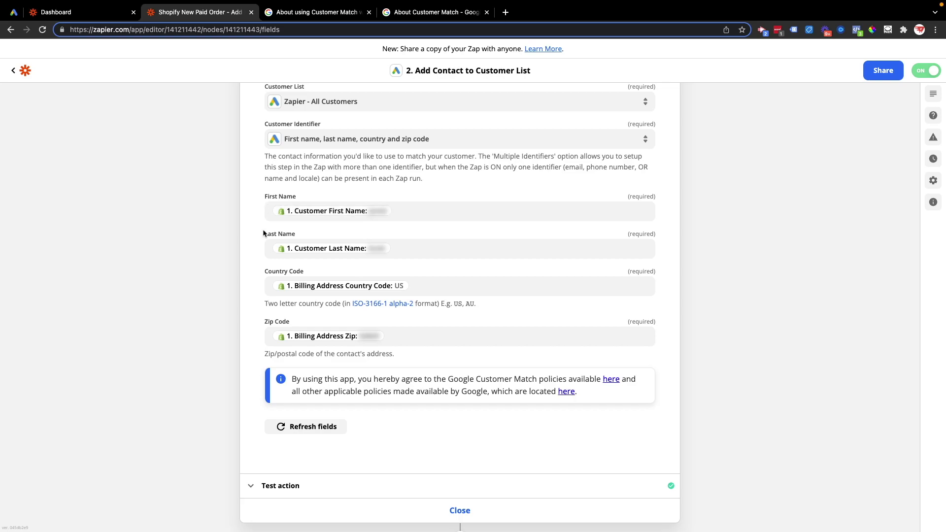
scroll(245, 309, down, 1)
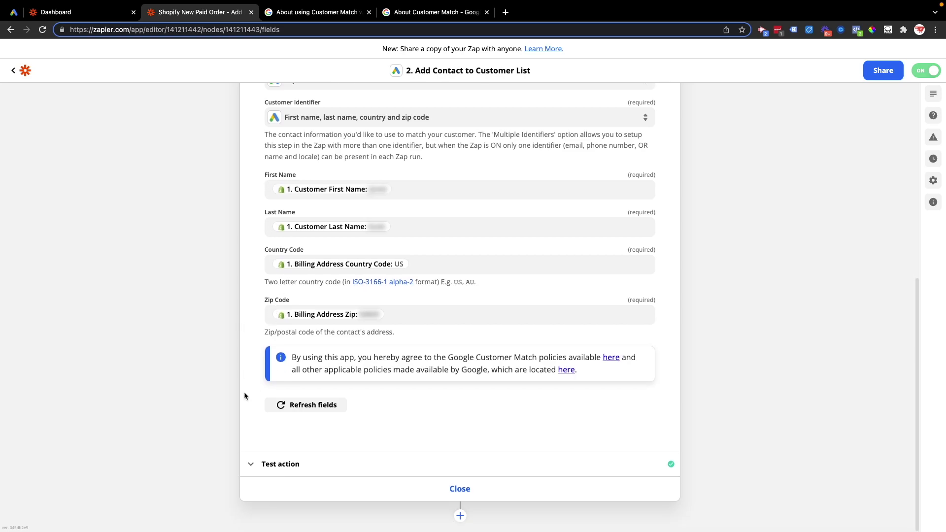
scroll(235, 162, up, 3)
scroll(253, 150, up, 3)
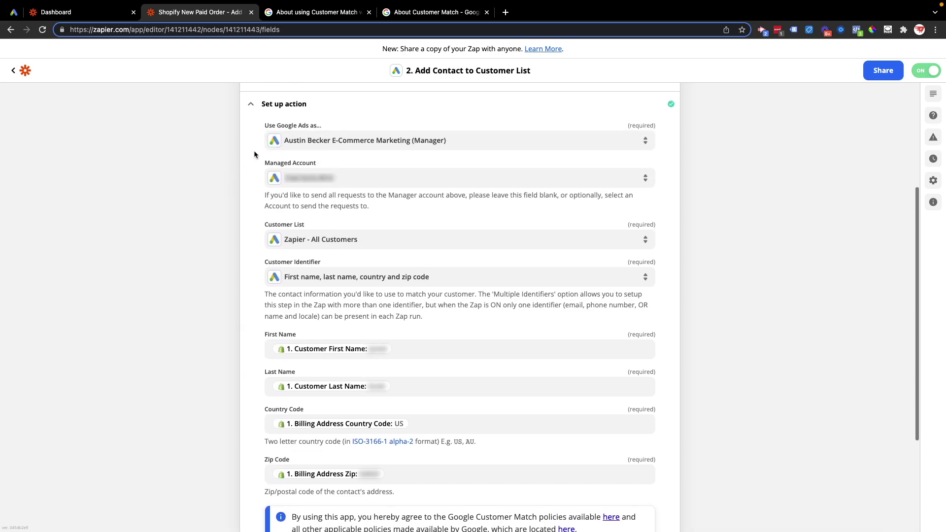
click(254, 126)
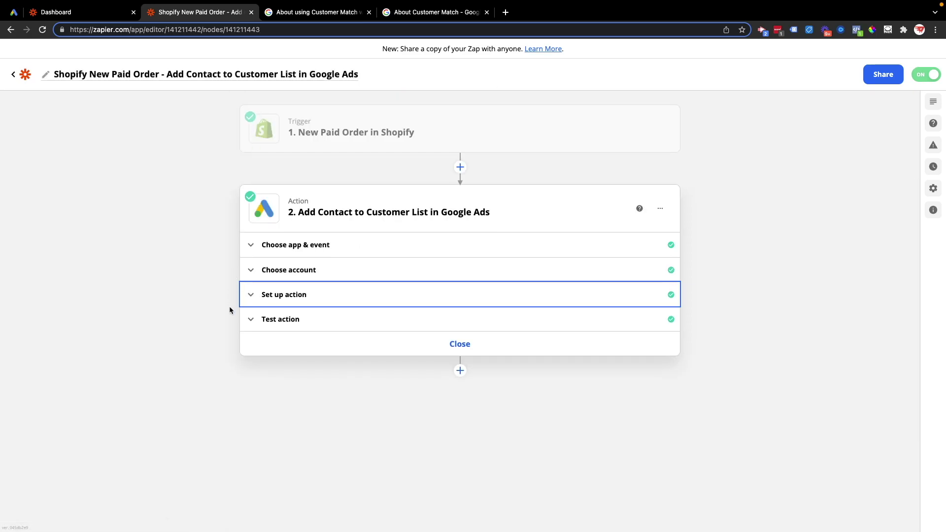
click(253, 319)
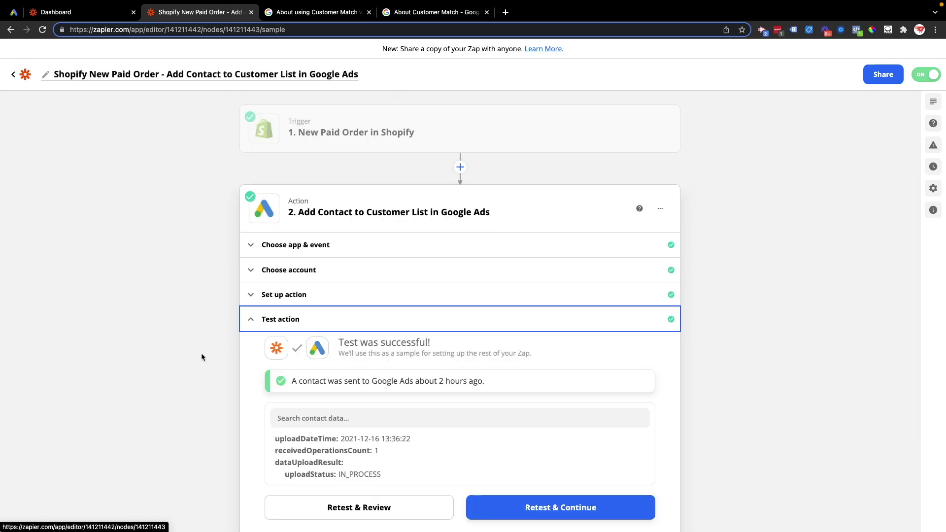
Examine the upload details in the Google Ads action's test result, and collapse the result.
drag(398, 403, 268, 375)
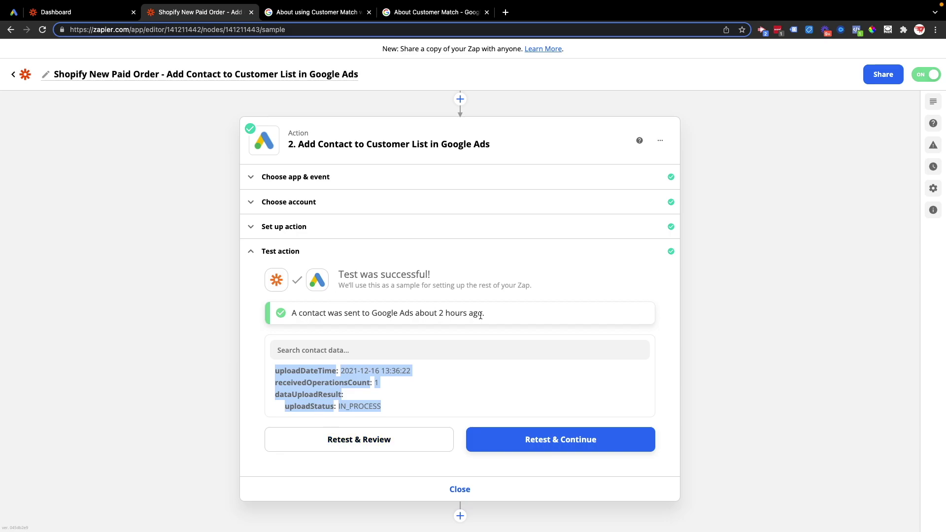
click(804, 156)
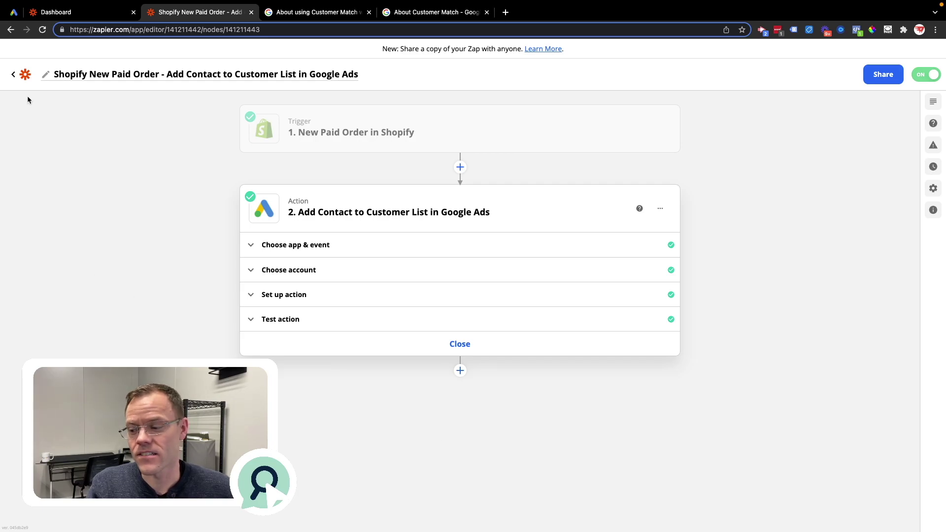
Switch to Google Ads and go back from the Zapier - All Customers segment to the overview of customer list segments.
click(13, 12)
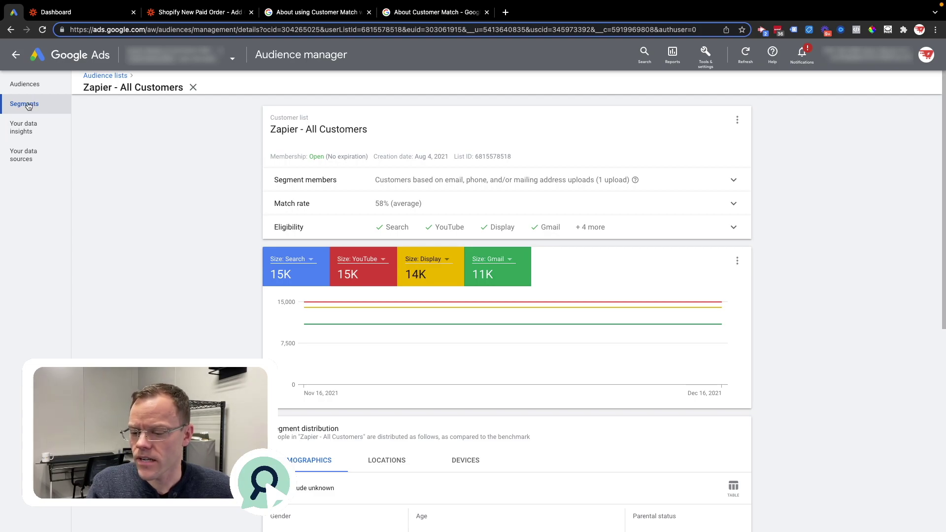
click(666, 60)
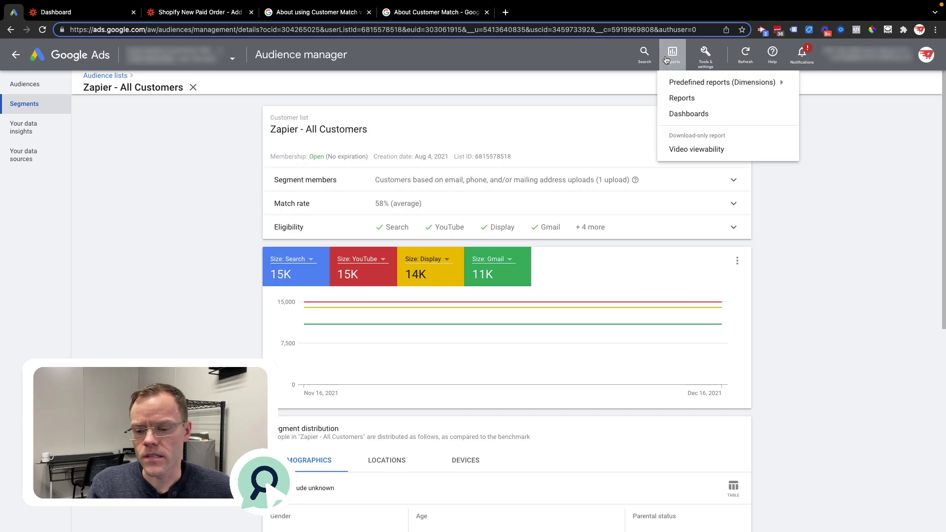
click(647, 89)
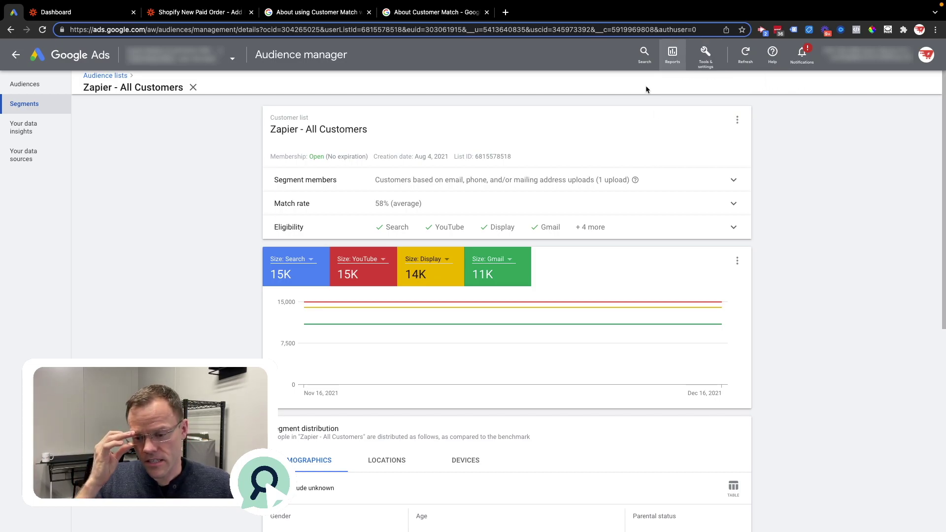
click(706, 55)
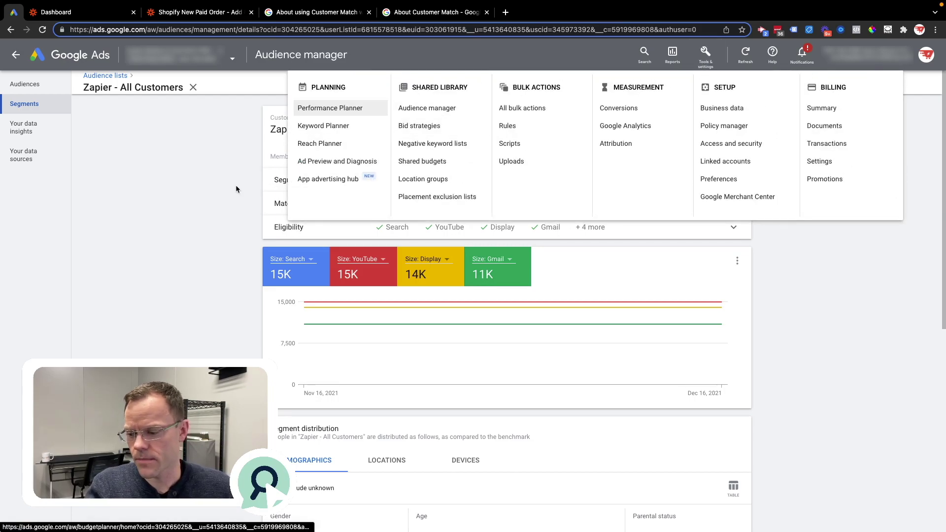
click(163, 194)
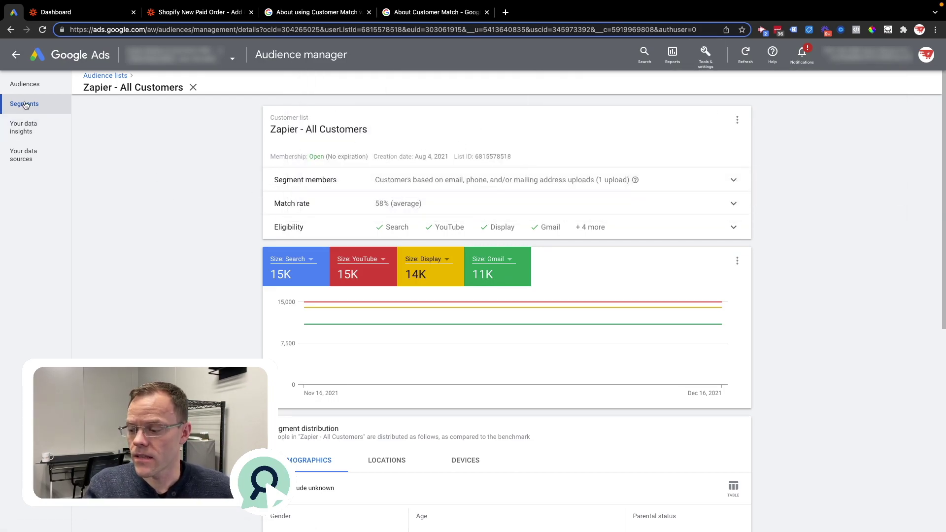
click(19, 106)
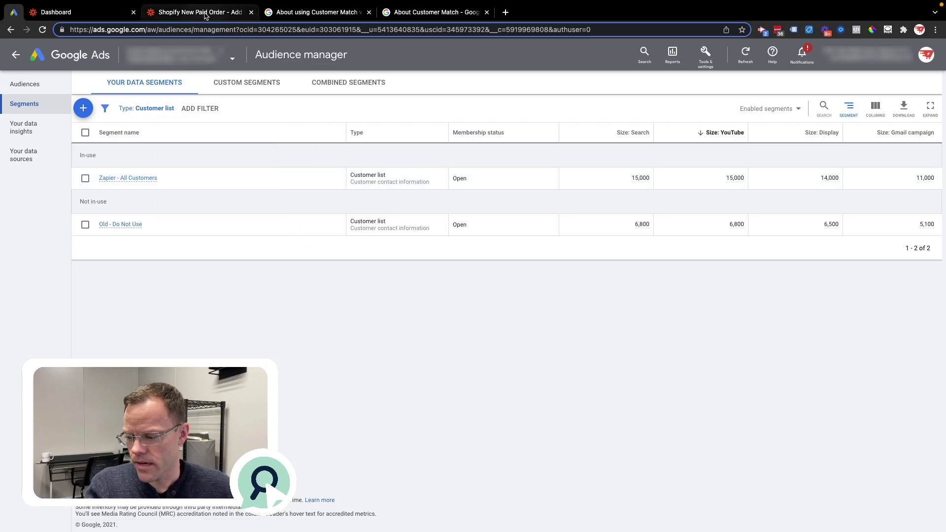
Return to the Zapier editor and check the customer list selected in the Google Ads action's setup, leaving it unchanged.
click(203, 15)
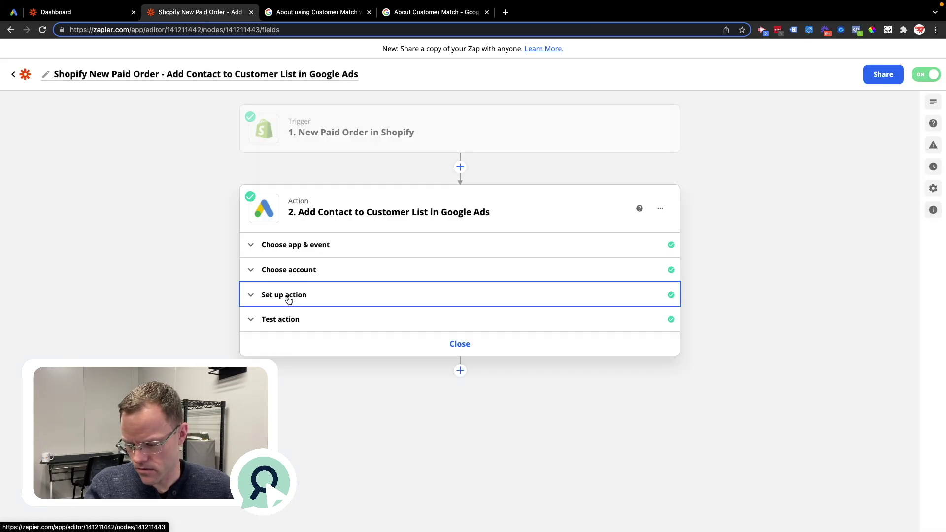
click(288, 298)
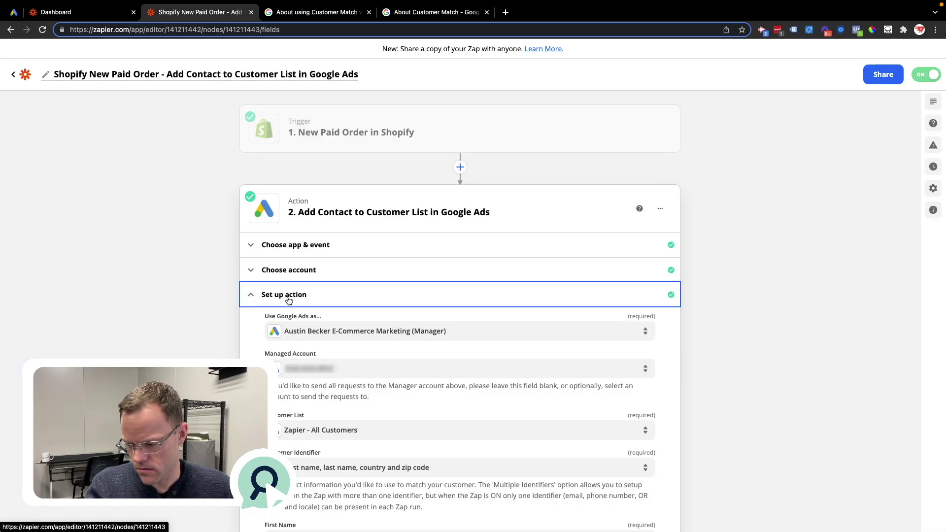
click(328, 434)
key(Escape)
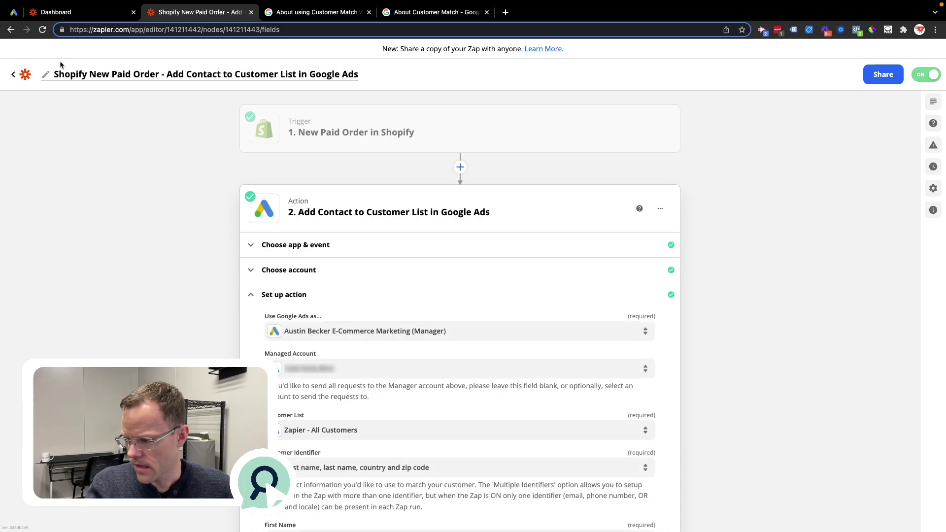
Switch to Google Ads, open the Zapier - All Customers segment and examine its match rate details.
click(14, 11)
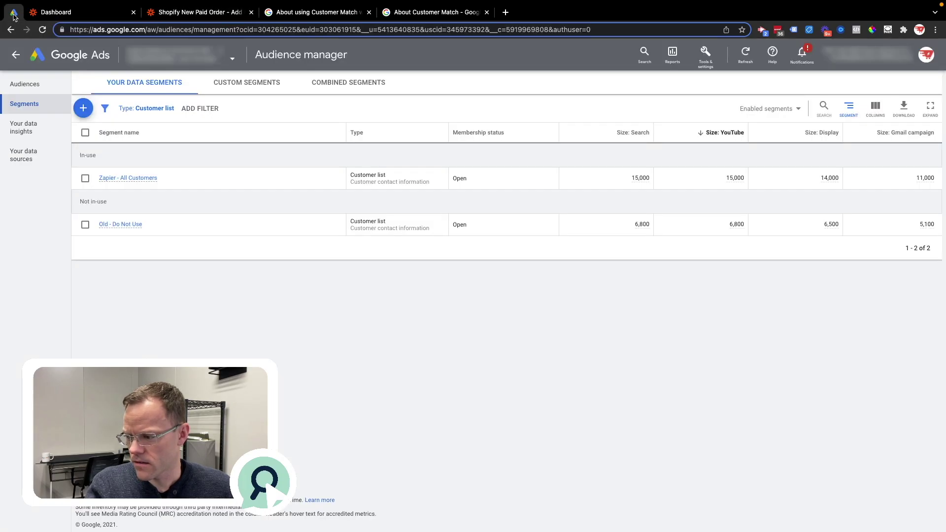
click(139, 179)
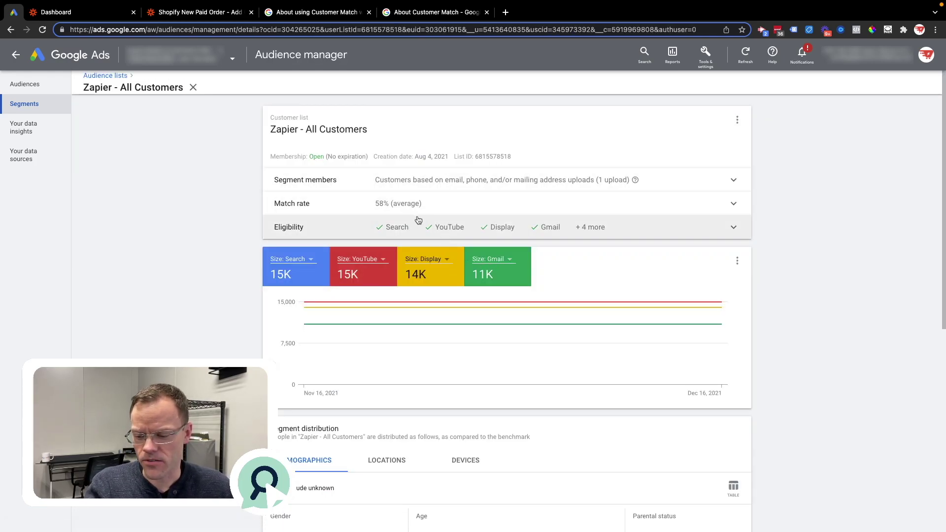
click(384, 209)
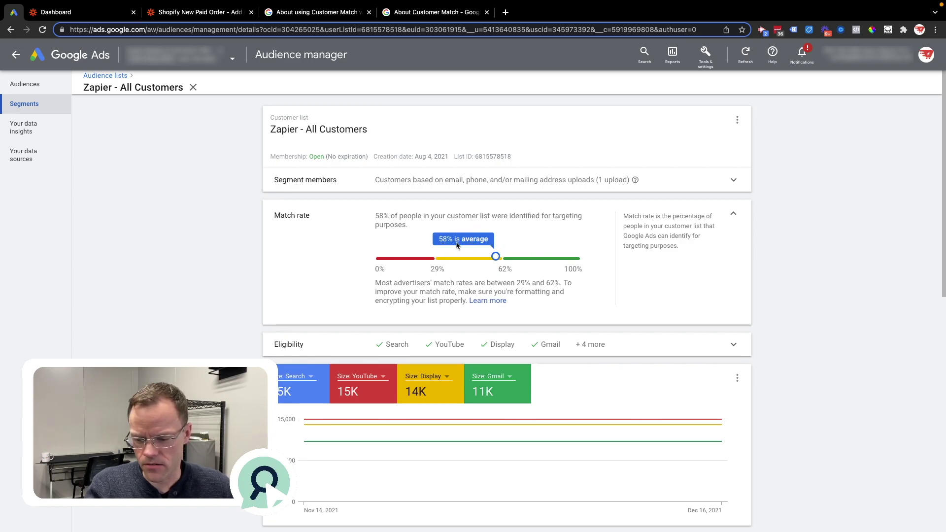
drag(454, 239, 438, 240)
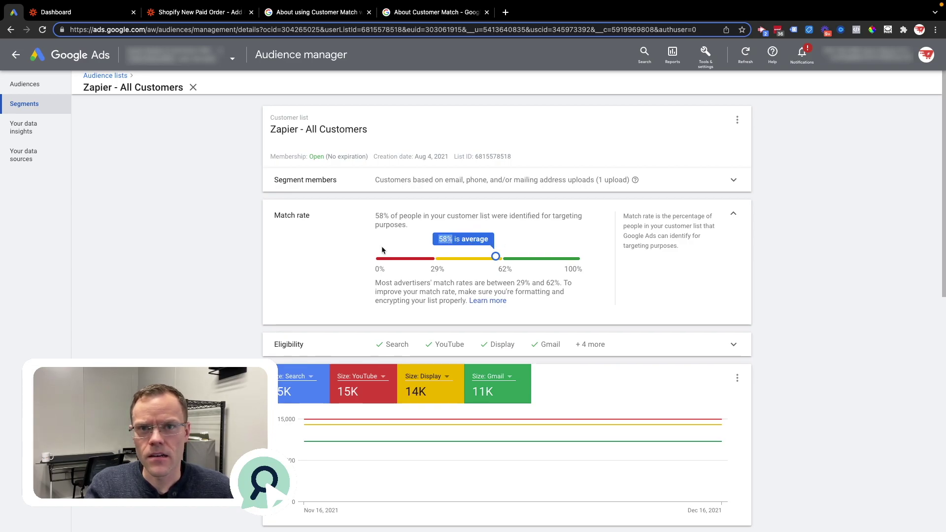